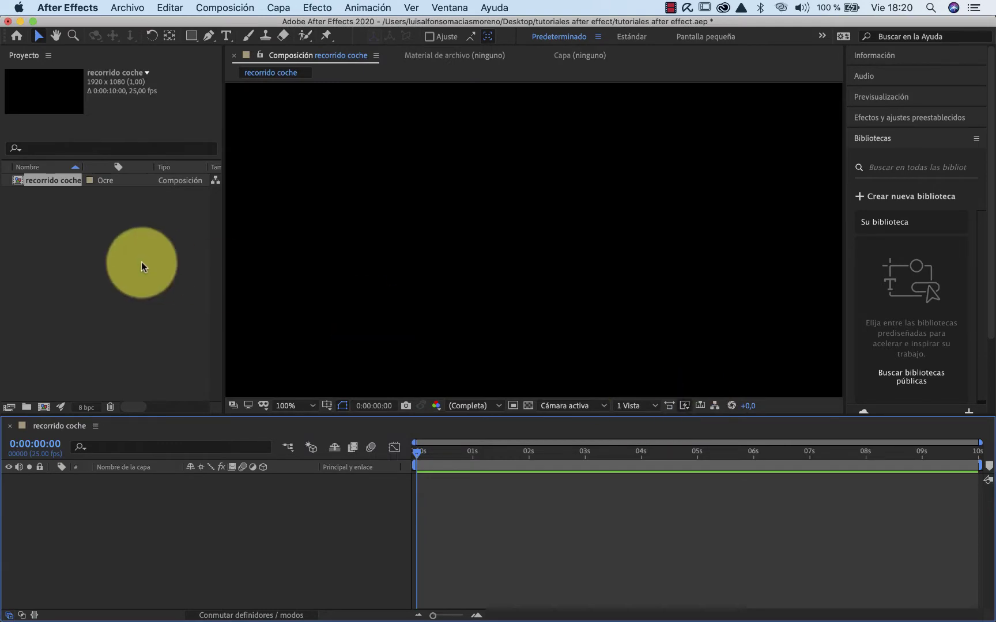
Import carretera.webp from the archivos base folder into the project as footage.
right_click(36, 216)
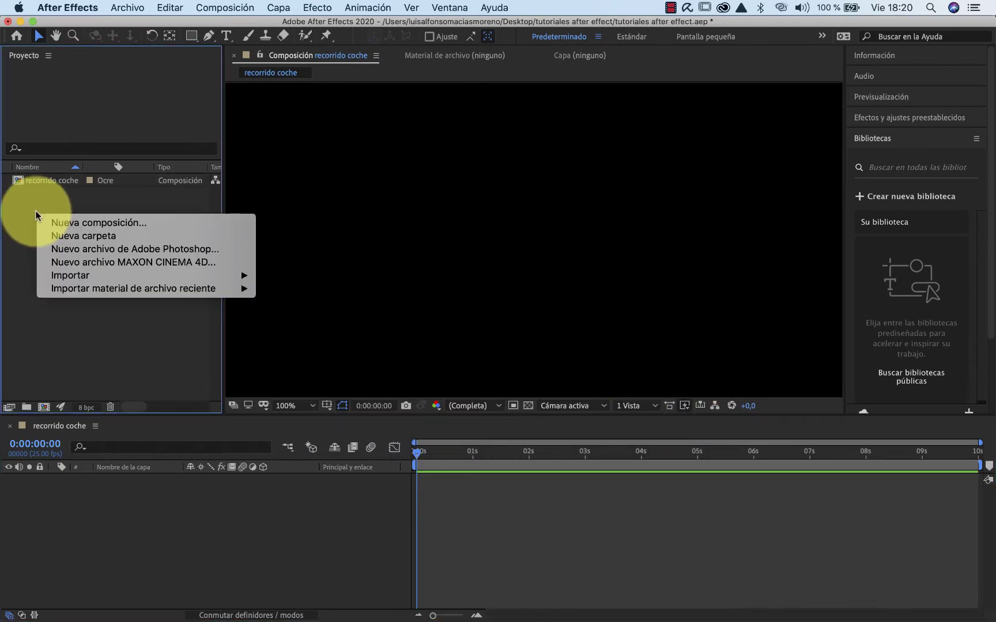
mouse_move(74, 278)
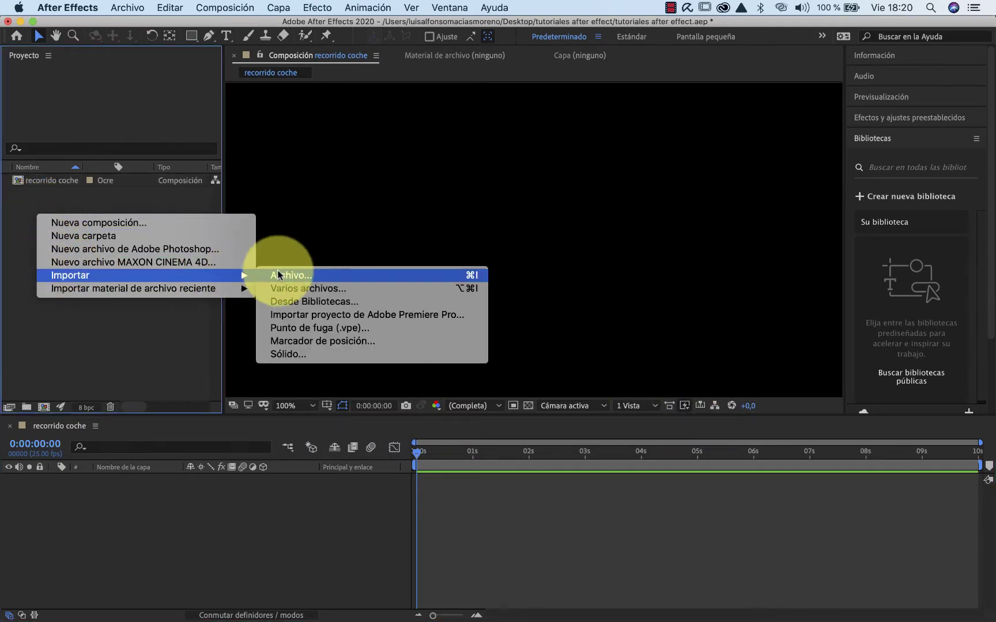
left_click(291, 275)
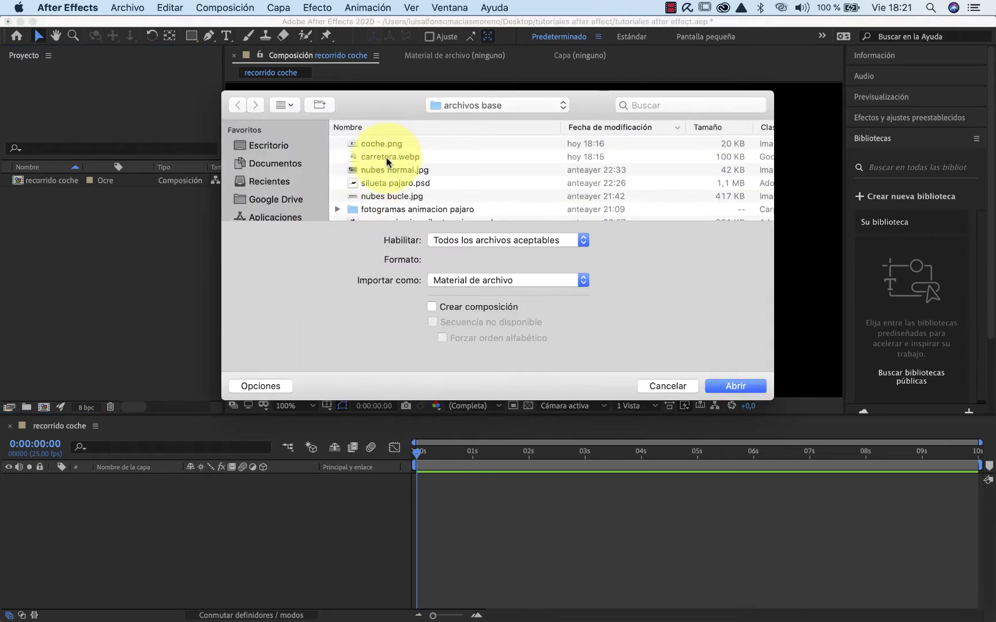
left_click(387, 157)
left_click(729, 389)
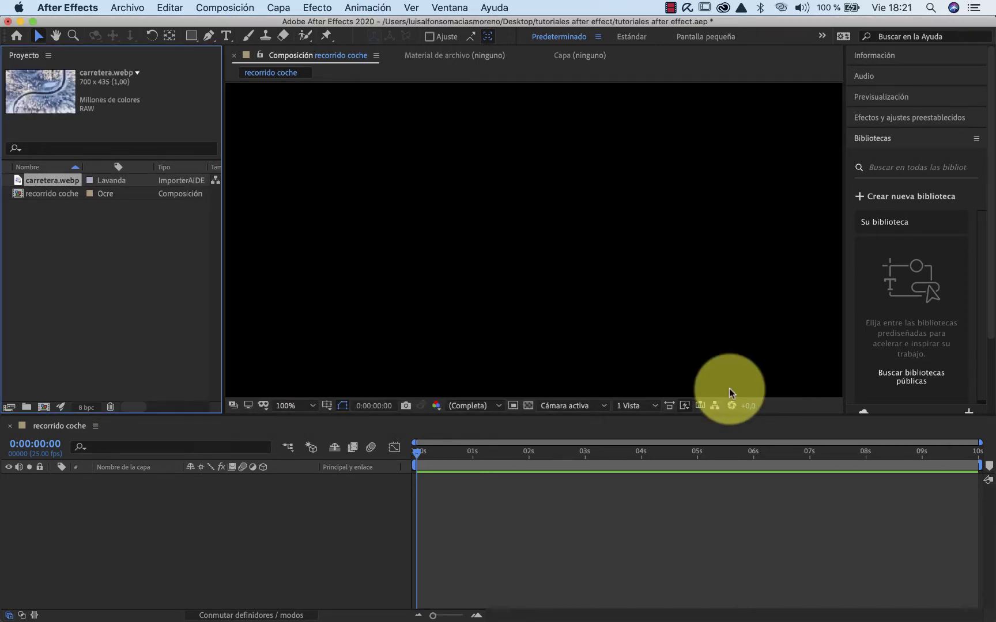
Add carretera.webp to the recorrido coche composition and enlarge it until it fills the frame.
left_click_drag(14, 180, 113, 486)
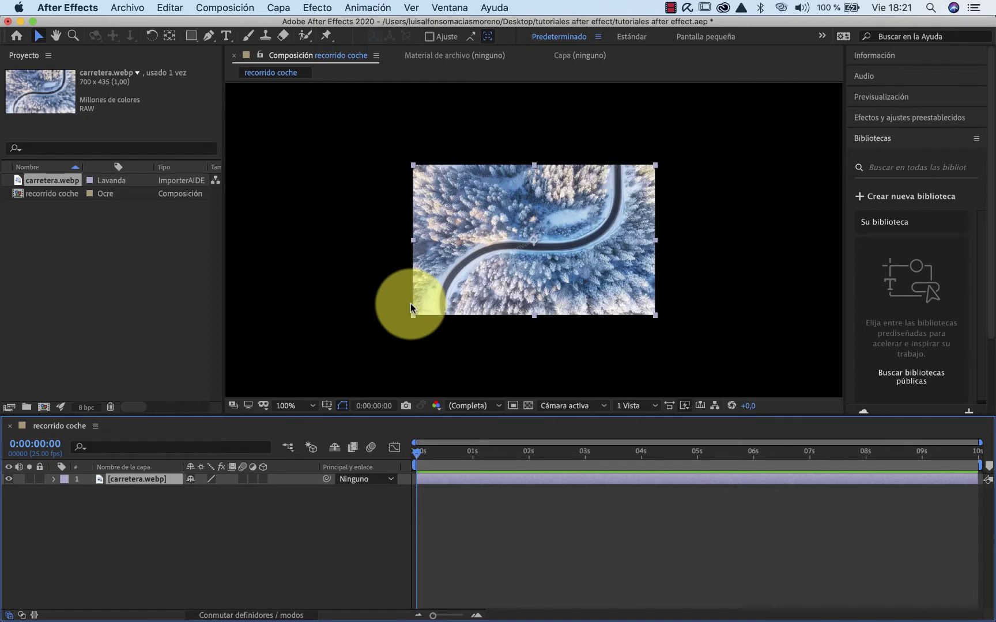
left_click_drag(414, 315, 122, 430)
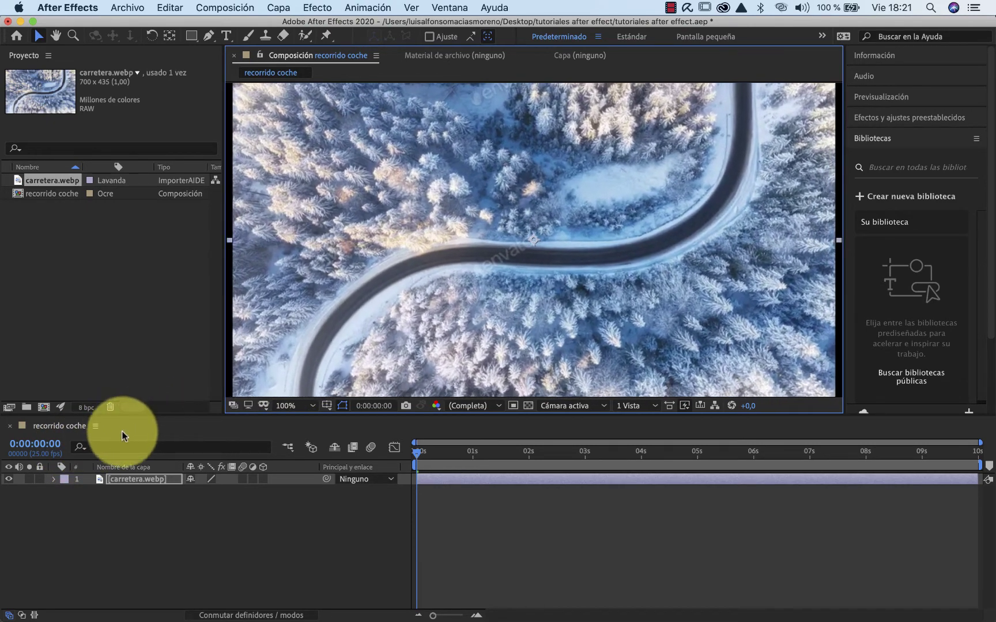
Import coche.psd from the archivos base folder into the project as a composition.
right_click(60, 245)
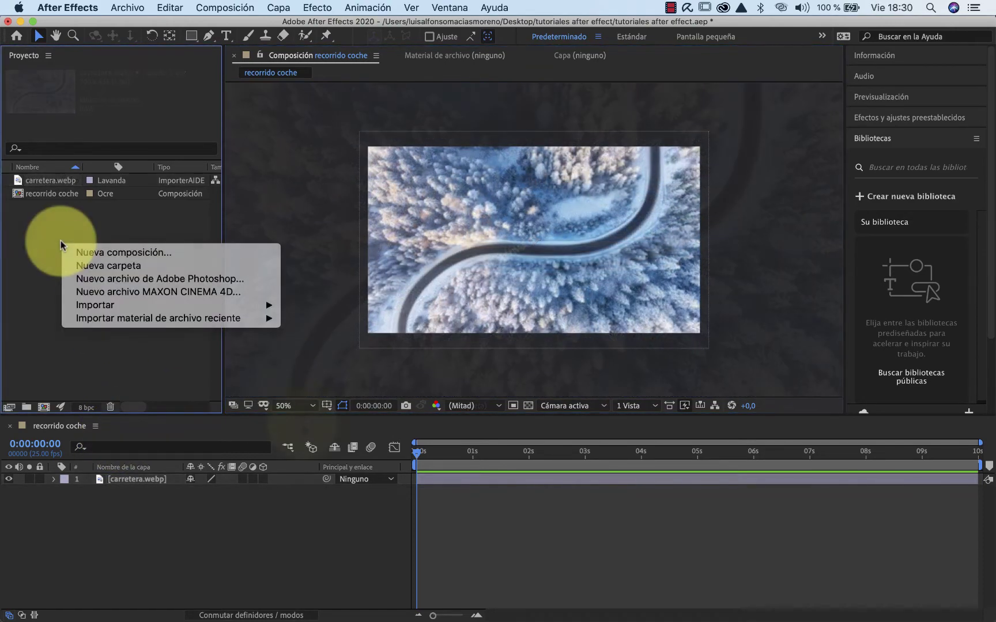
mouse_move(97, 312)
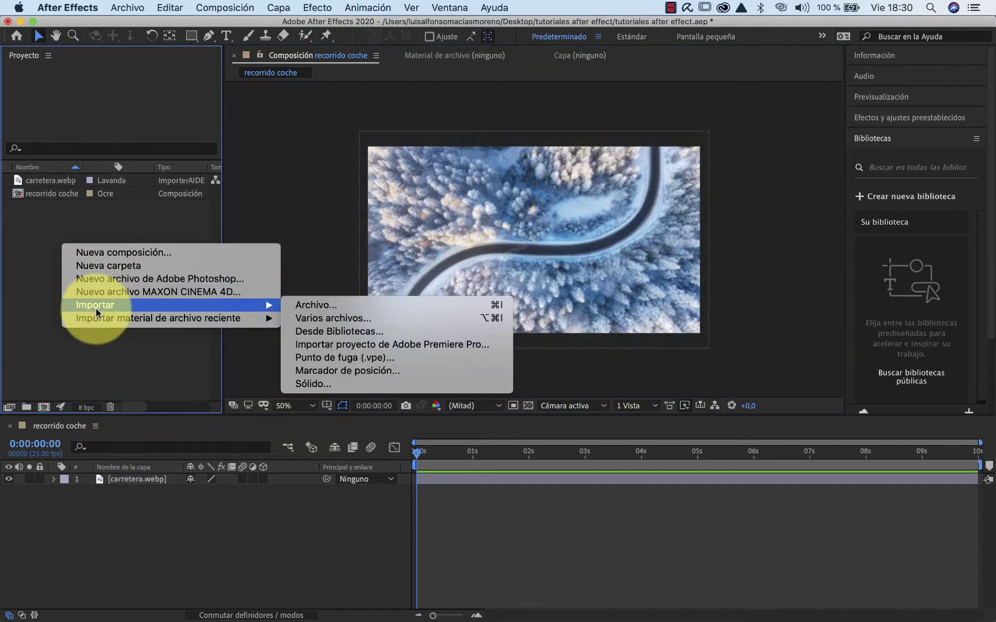
left_click(310, 307)
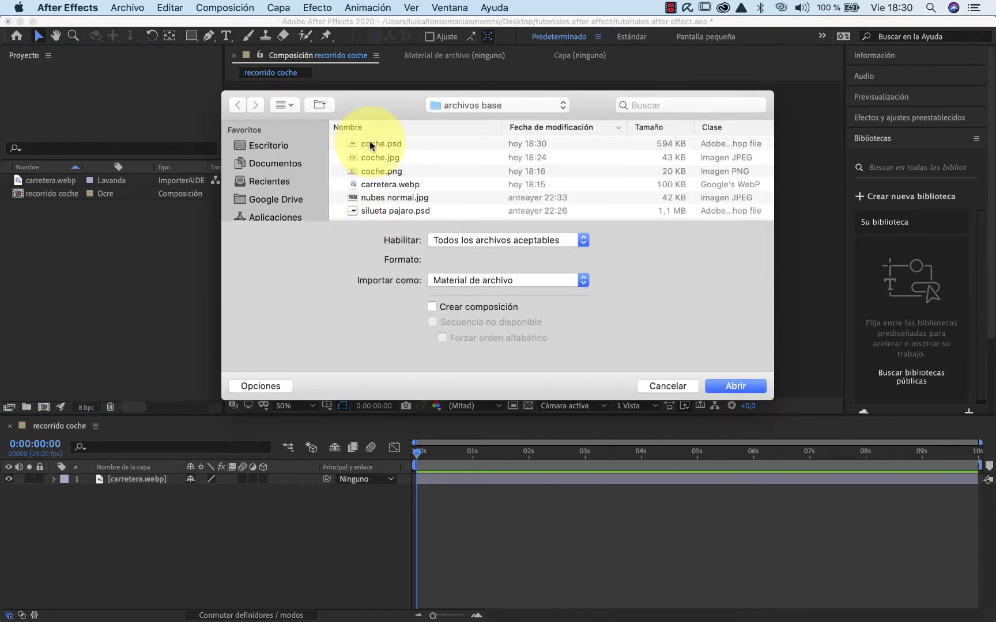
left_click(369, 144)
left_click(735, 386)
key("Return")
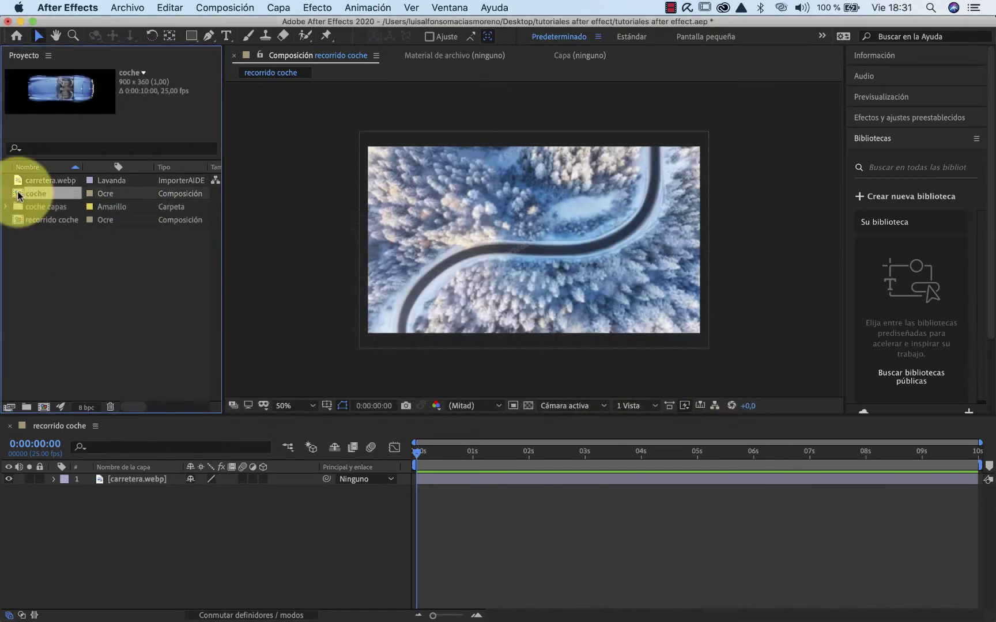
Add the coche composition above the carretera.webp layer and scale the car down to about the road's width.
left_click_drag(19, 196, 124, 477)
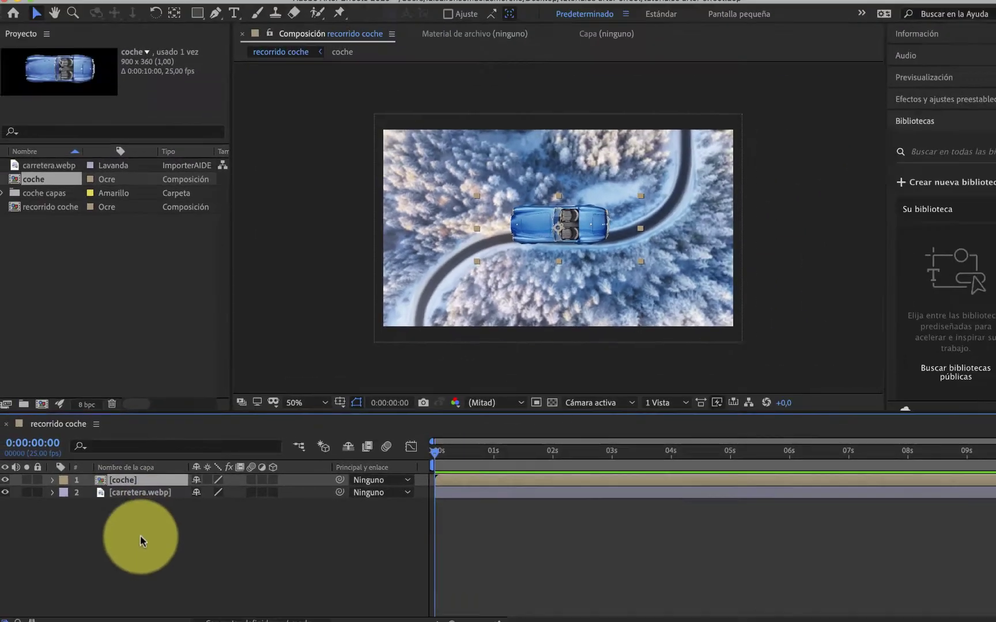
left_click(176, 579)
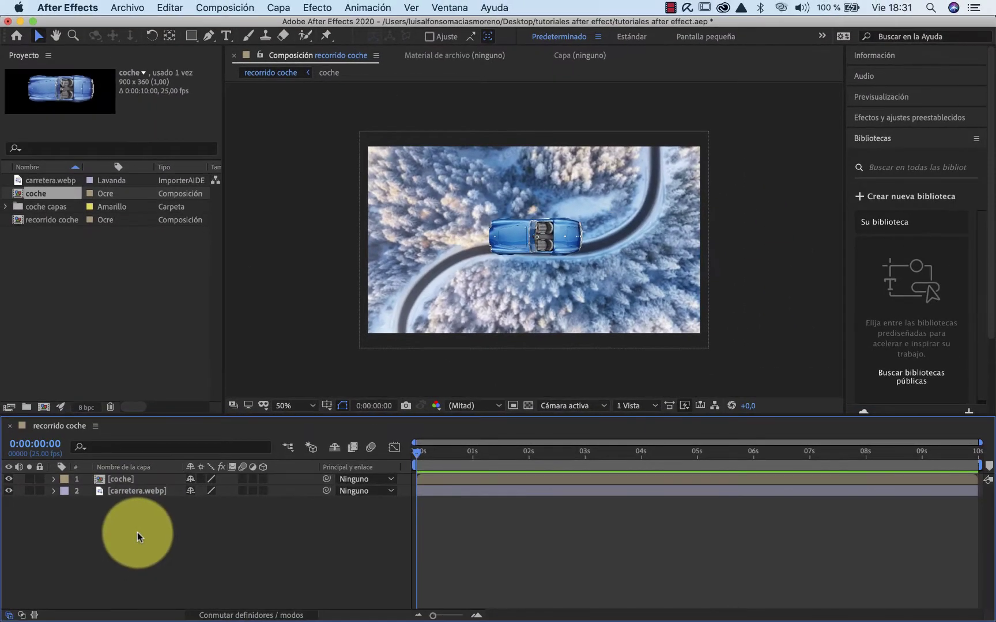
left_click(553, 231)
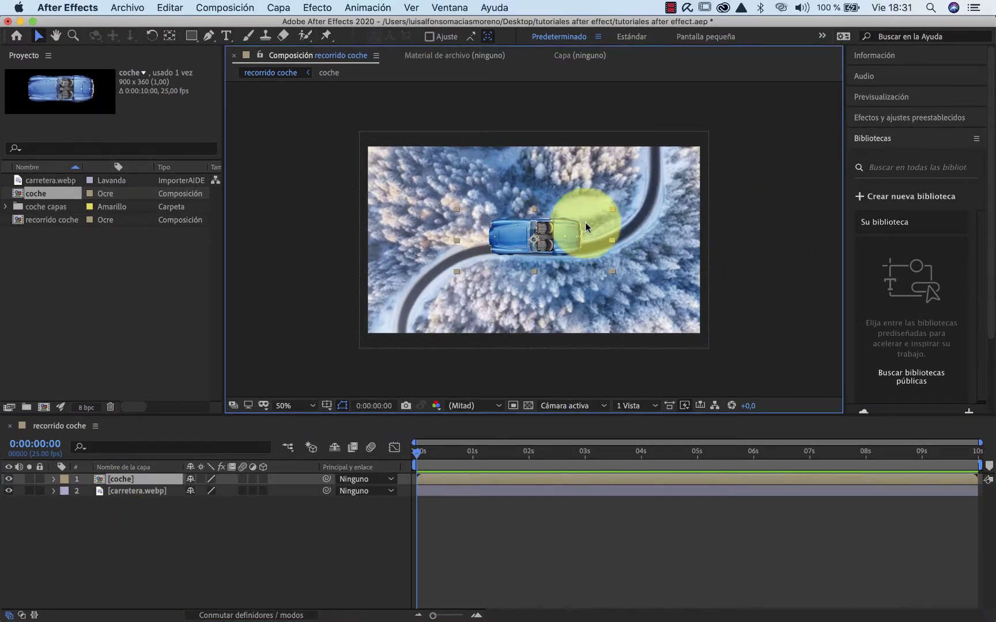
left_click_drag(611, 207, 573, 225)
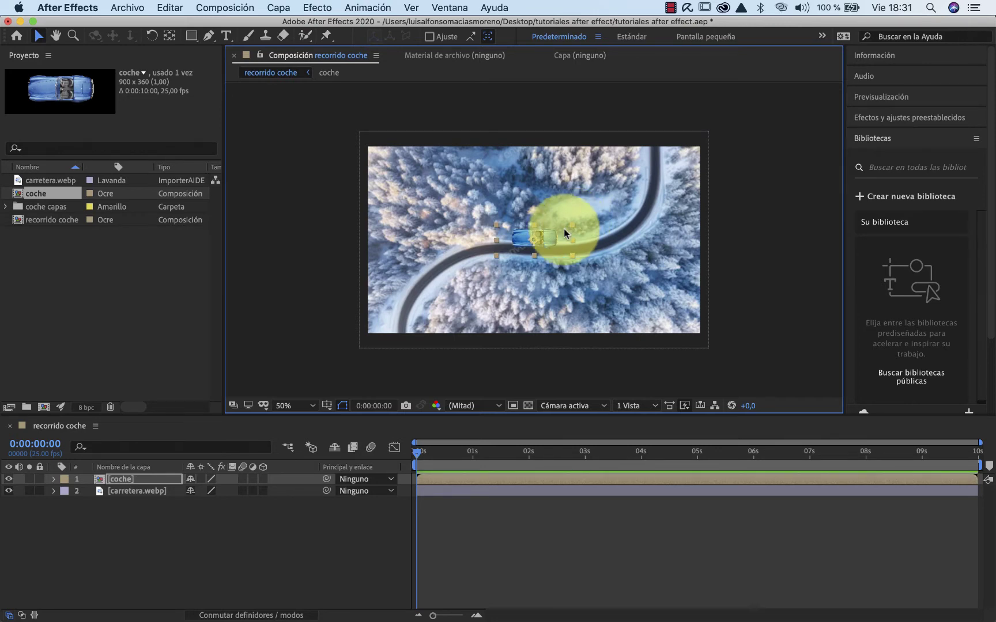
Place the car at the road's lower-left end and rotate it to point up along the road.
left_click_drag(549, 237, 455, 234)
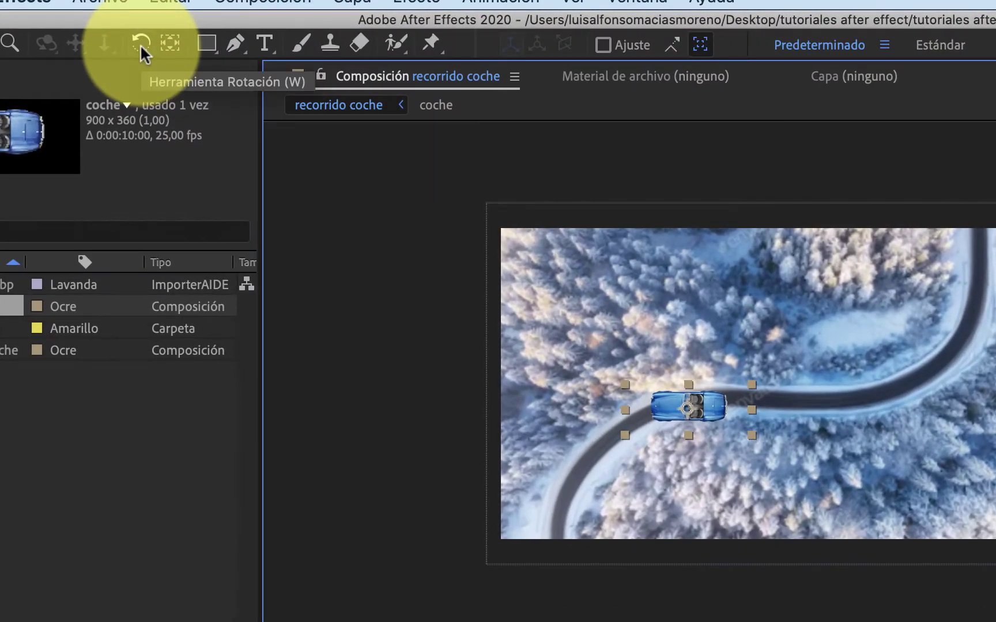
left_click(140, 44)
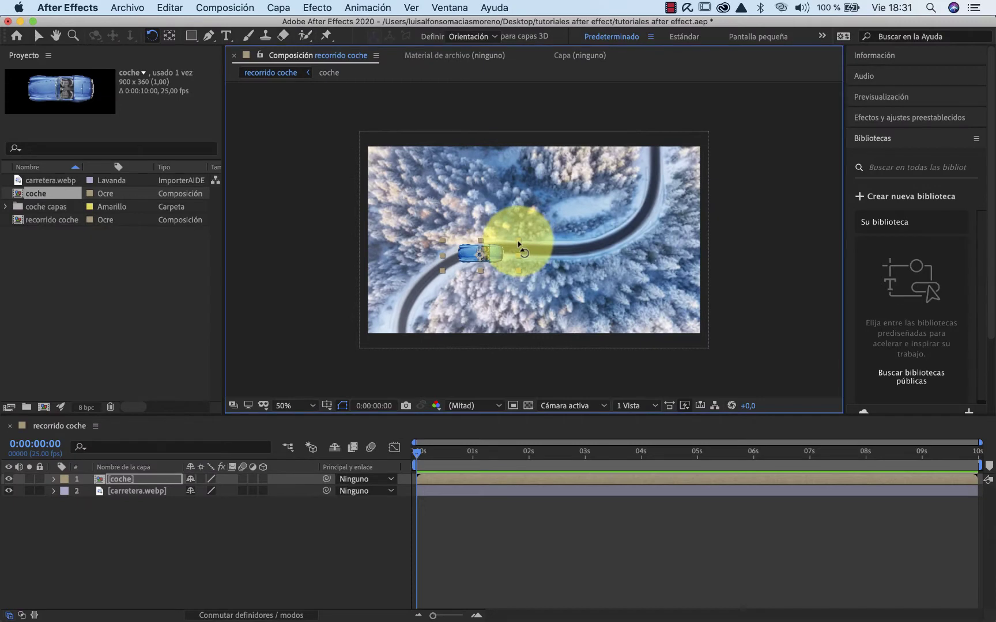
left_click_drag(520, 246, 662, 133)
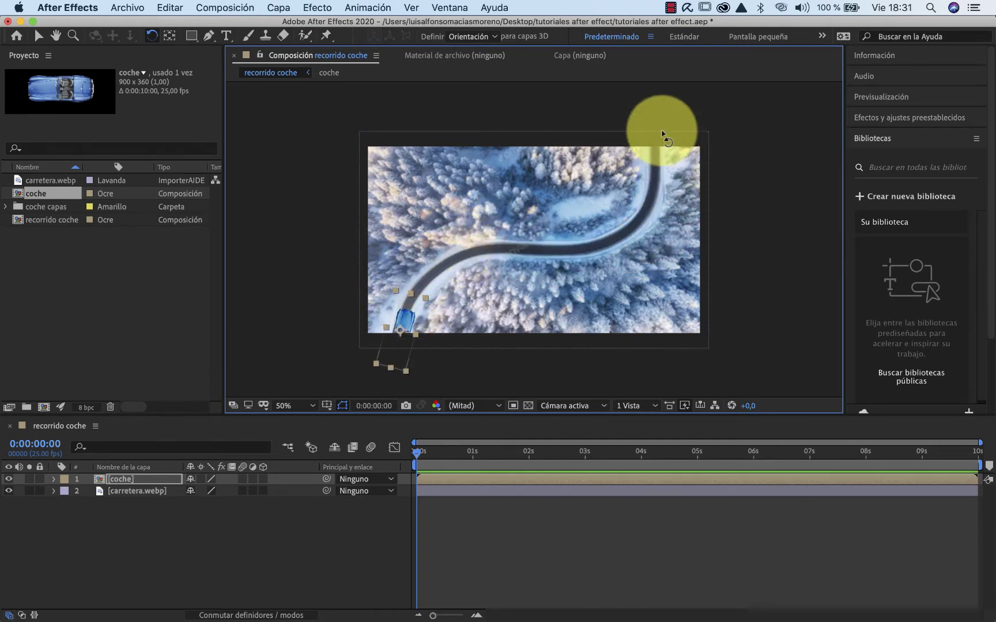
Reveal the coche layer's Position property and set its first keyframe at 0:00:00:00.
left_click(99, 480)
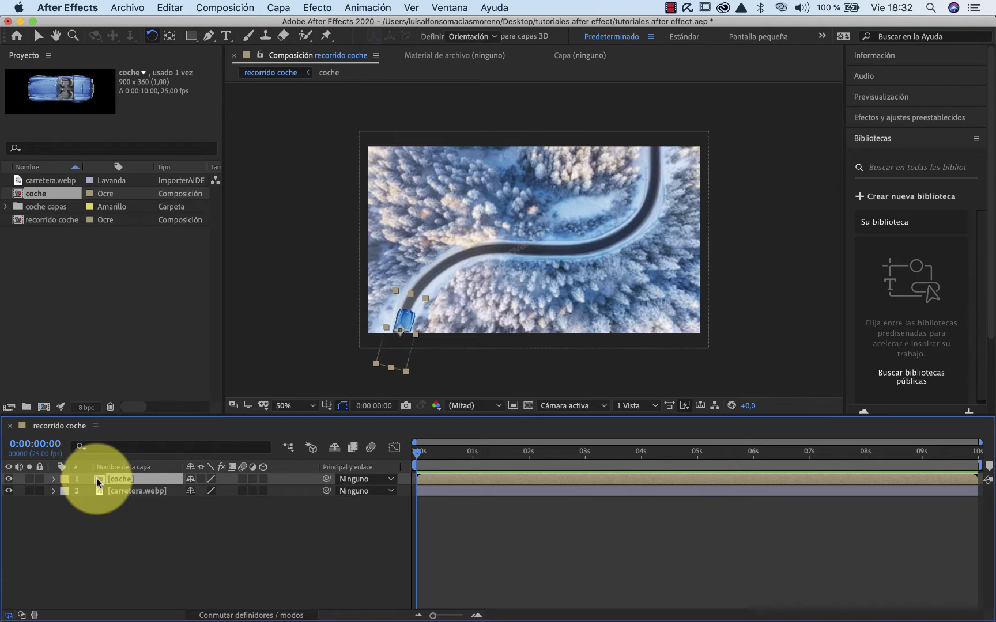
key("p")
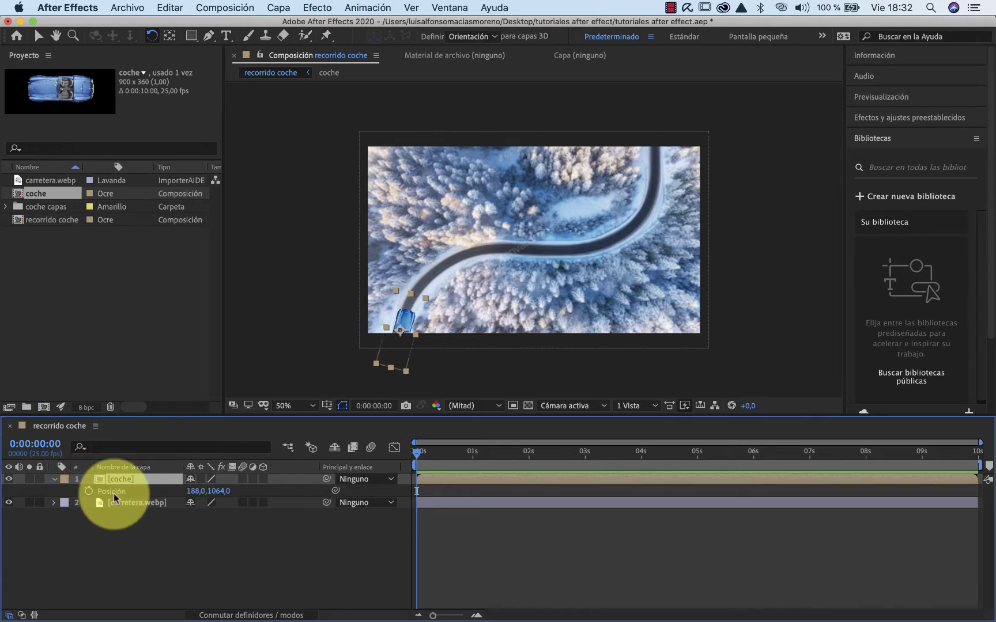
left_click(89, 492)
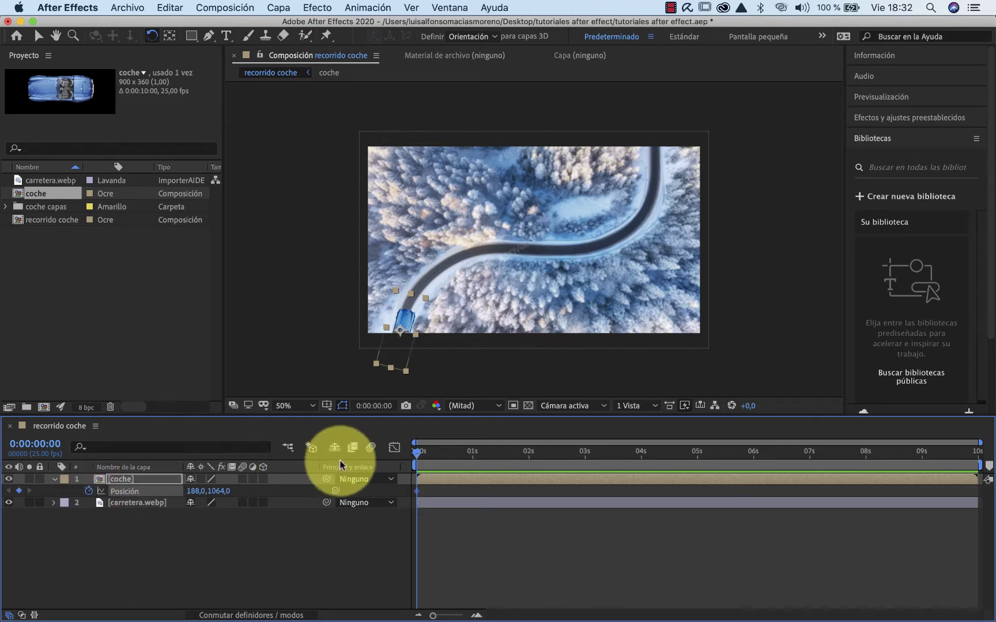
Add a Position keyframe at 0:00:01:24 with the car moved to the middle of the road, at about 904, 584.
left_click_drag(417, 456, 519, 457)
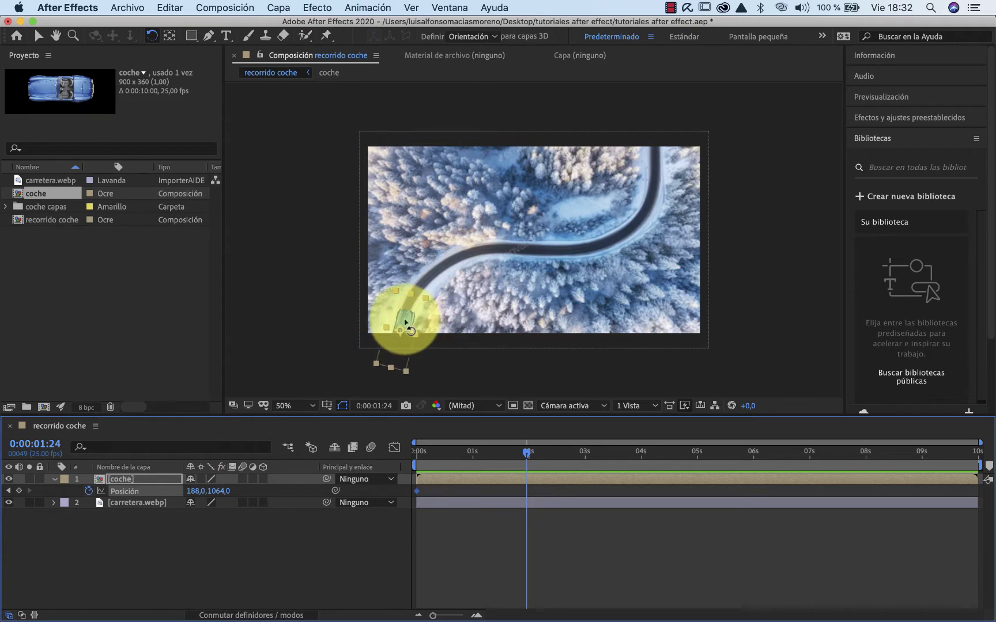
left_click(404, 322)
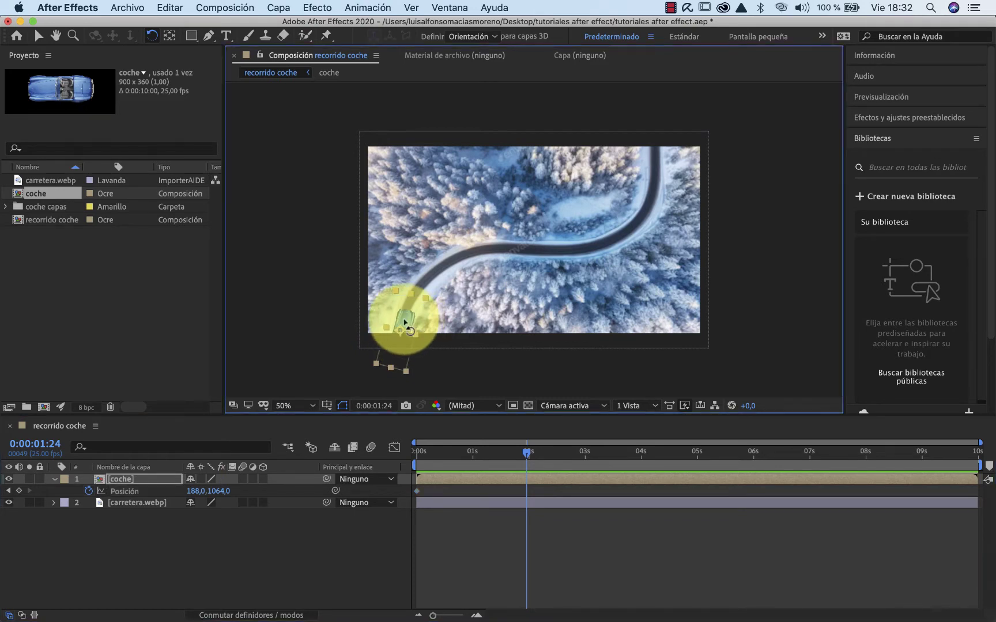
left_click_drag(404, 321, 418, 296)
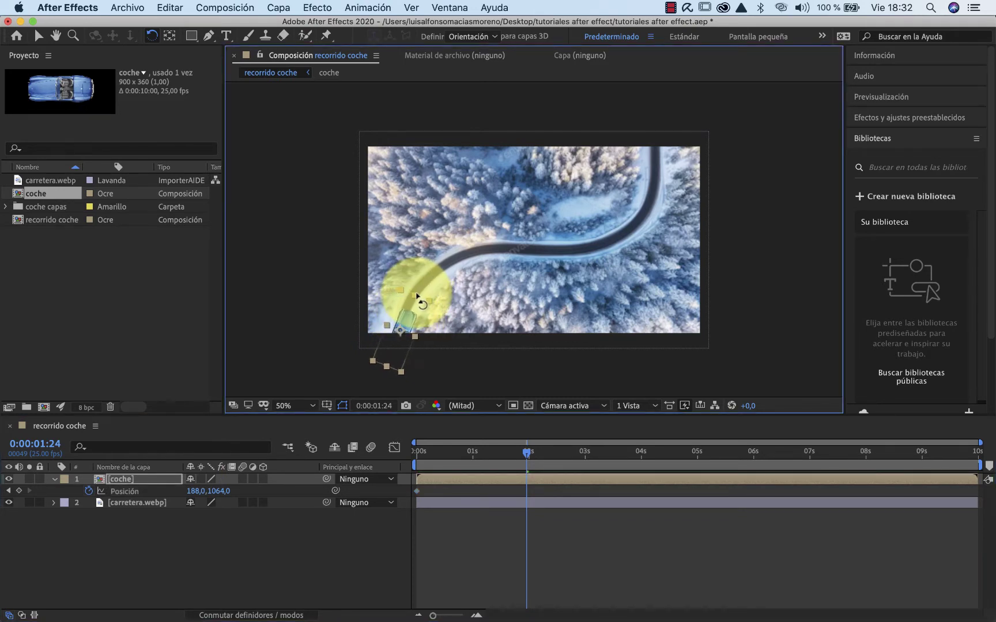
left_click(39, 36)
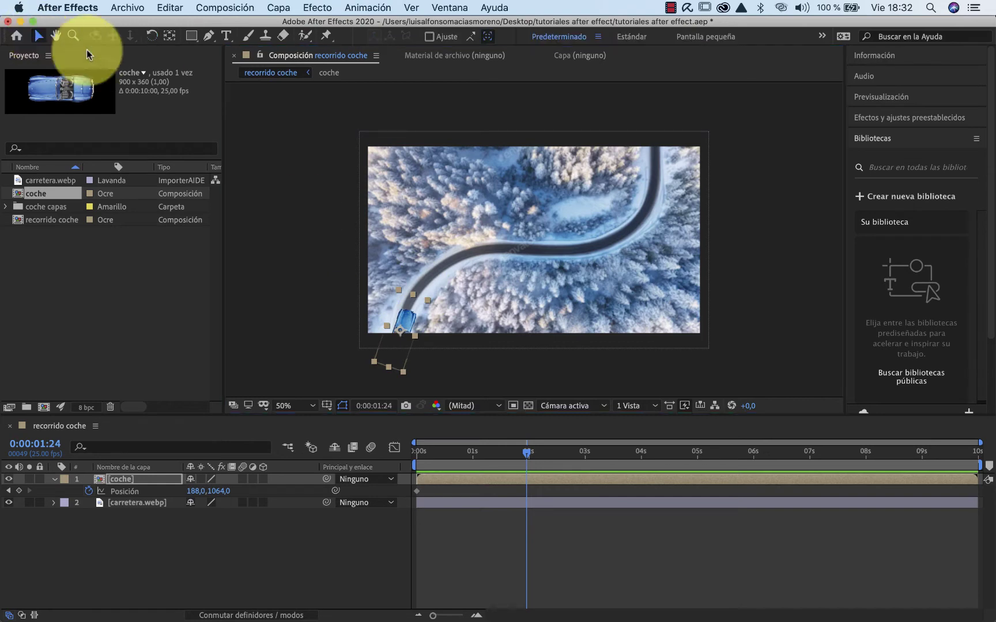
left_click_drag(404, 320, 529, 236)
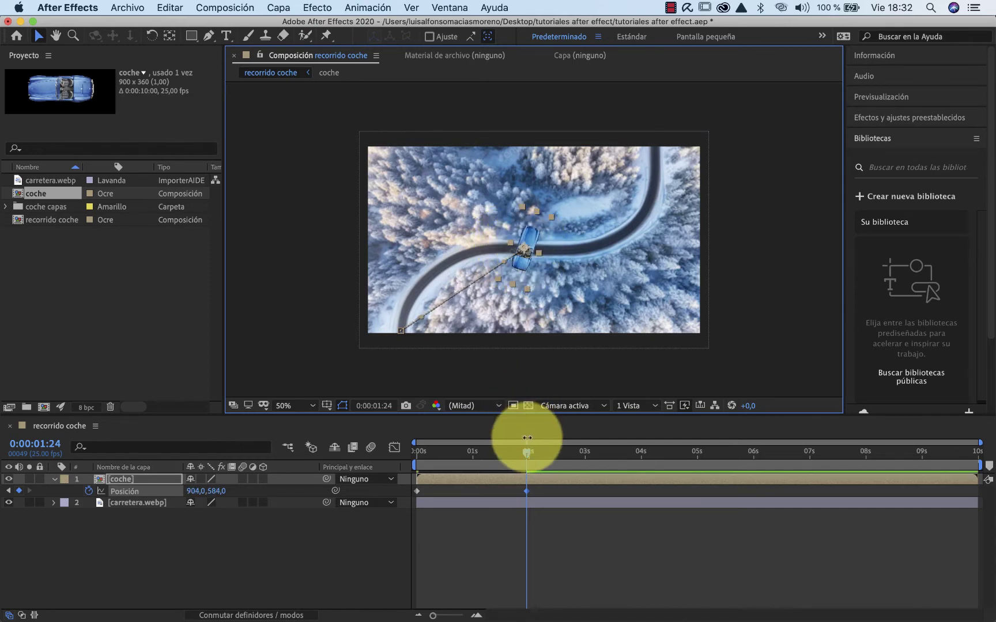
Add a Position keyframe at 0:00:03:23 with the car moved to the road's upper-right end.
left_click_drag(527, 460, 637, 450)
left_click(541, 255)
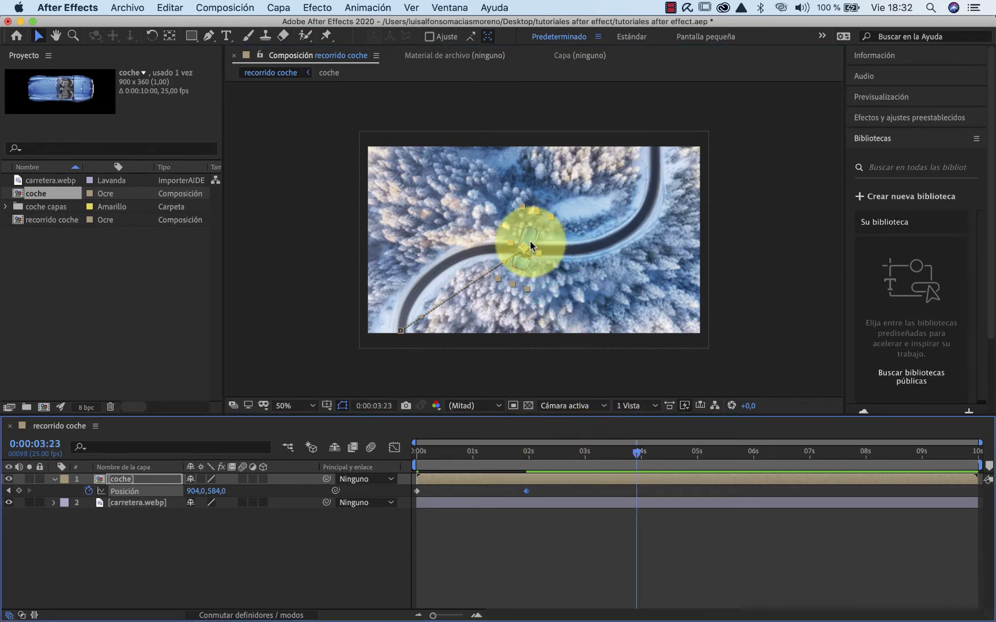
left_click_drag(530, 245, 663, 131)
left_click(621, 533)
Play the animation from the start to check the car's movement.
left_click_drag(638, 457, 414, 462)
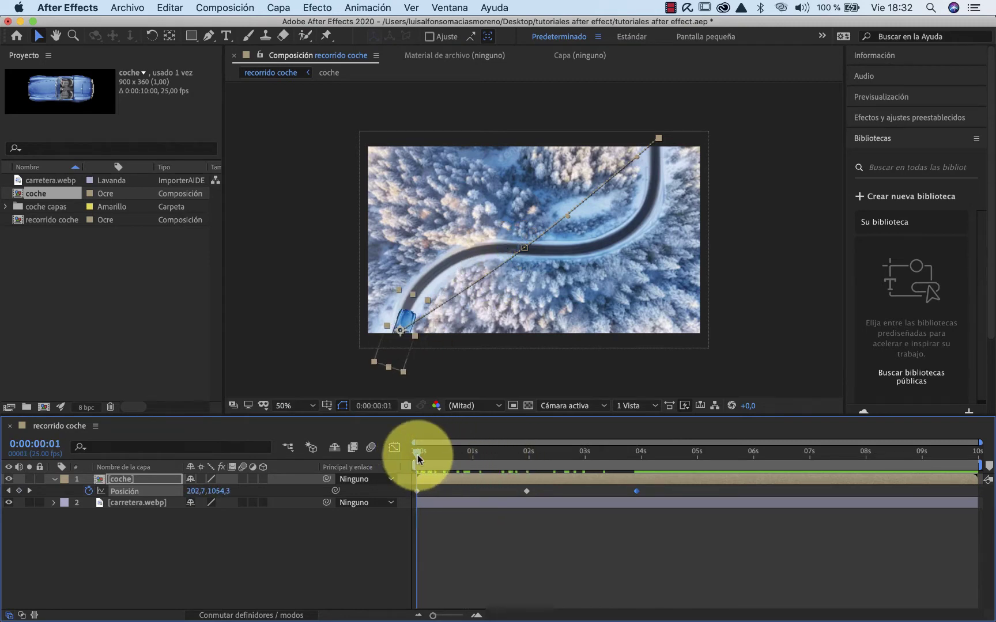
key("space")
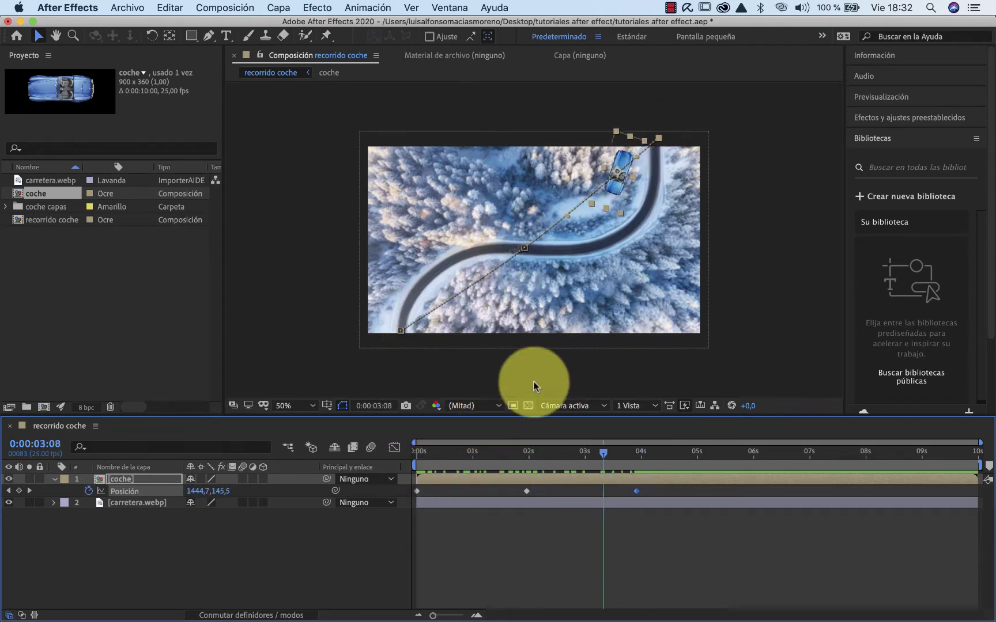
key("space")
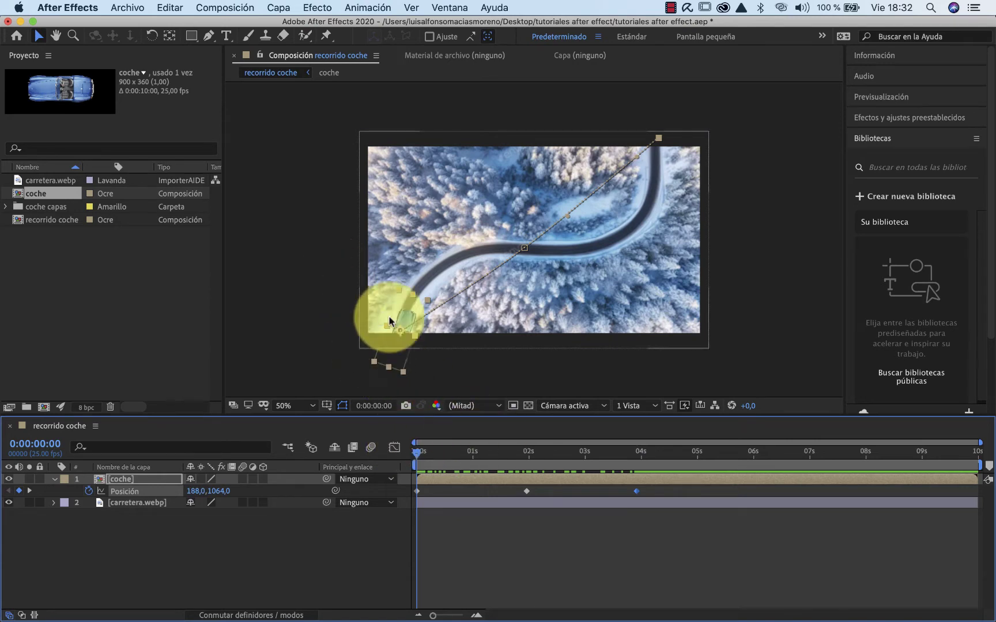
Add Position keyframes on the road's curves, at about 429, 677 for 0:00:01:00 and about 1511, 479 for 0:00:03:00.
left_click_drag(416, 456, 472, 455)
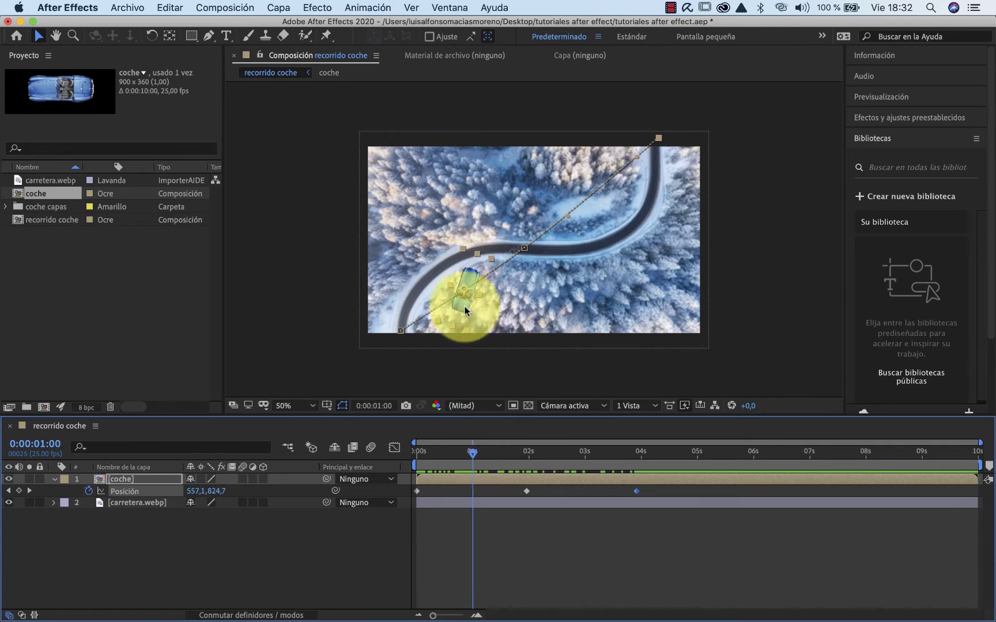
left_click_drag(469, 296, 443, 268)
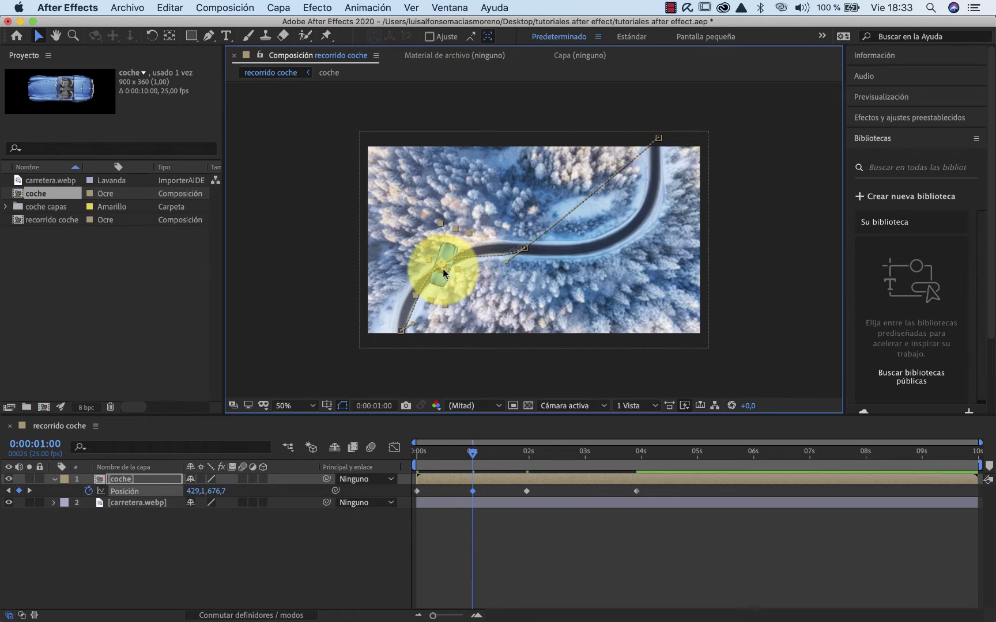
left_click_drag(472, 466, 585, 454)
left_click(594, 213)
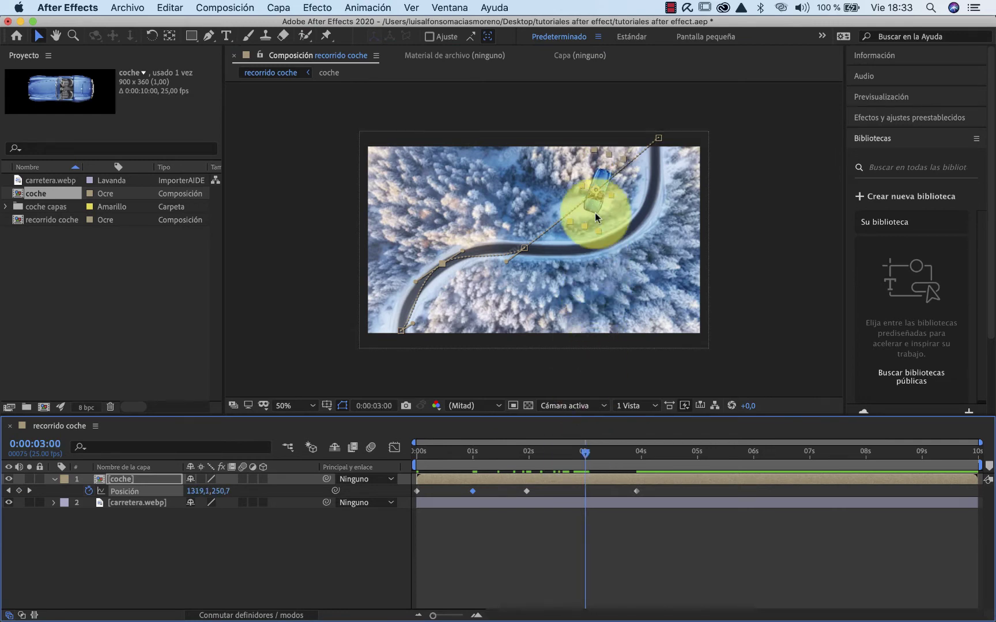
left_click_drag(597, 201, 640, 225)
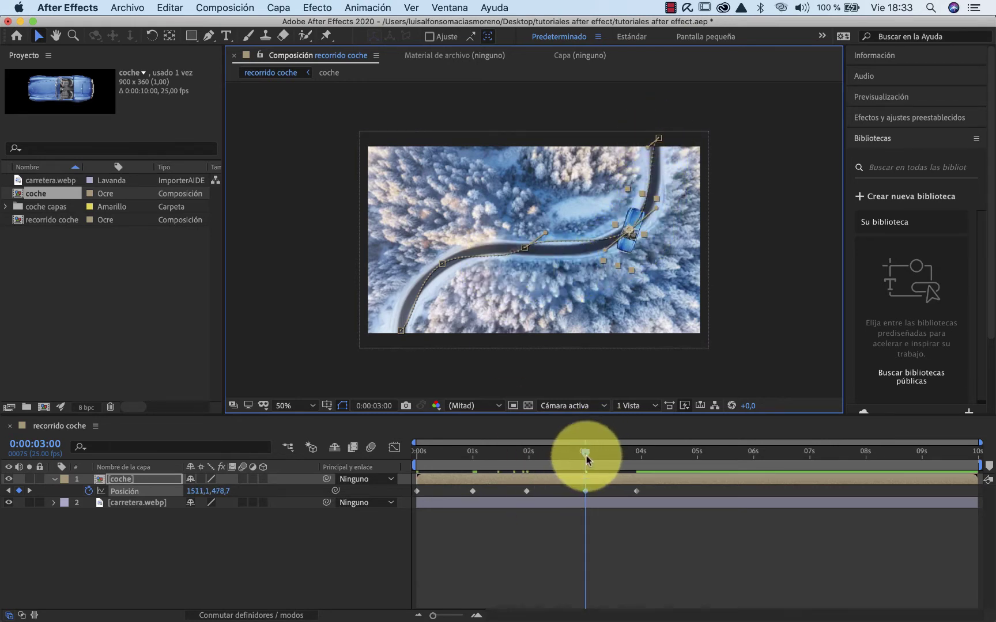
Scrub through the animation to check how the car's motion path follows the road.
left_click_drag(586, 458, 404, 466)
left_click_drag(483, 461, 563, 458)
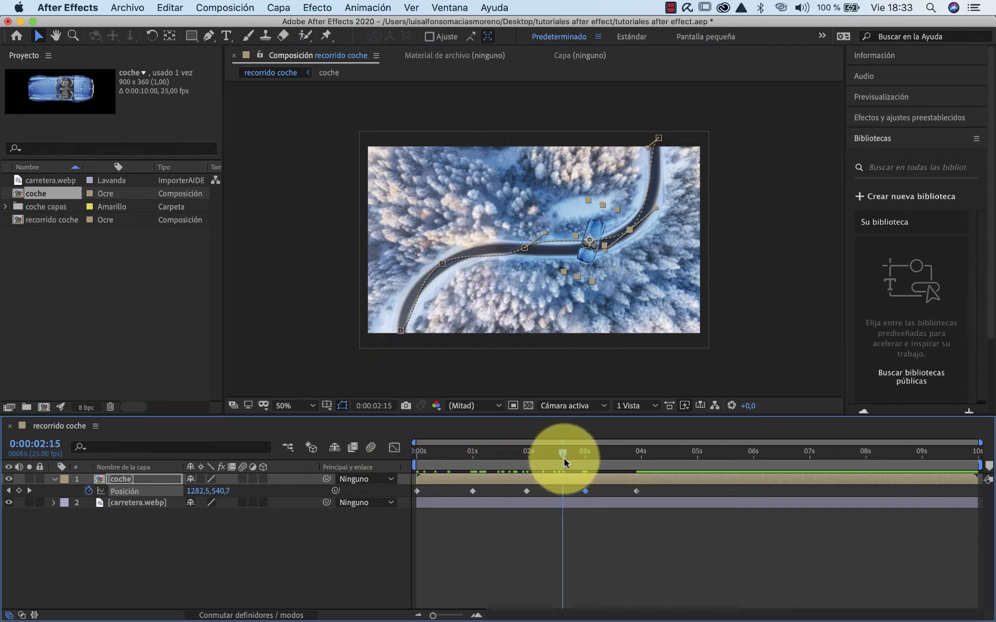
Reshape the first keyframe's motion path handle so the opening segment follows the road's lower curve, and scrub to check it.
left_click(417, 492)
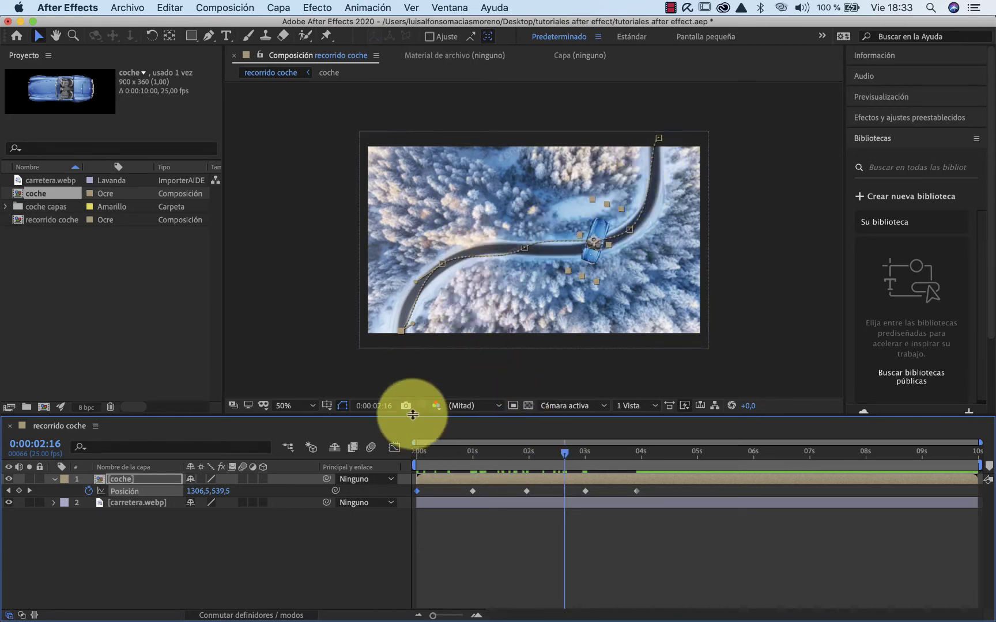
left_click(418, 492)
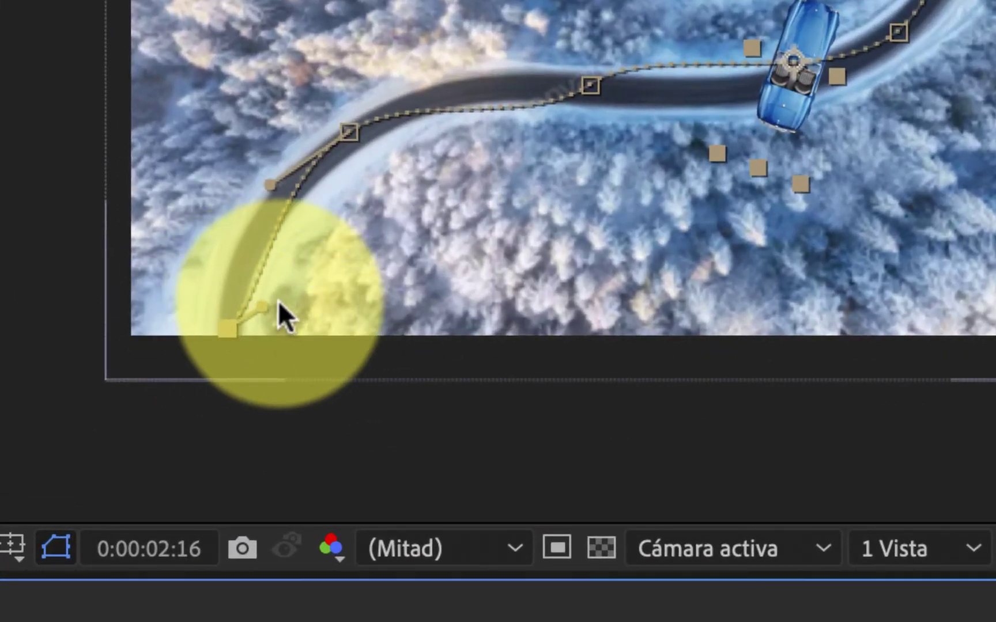
left_click_drag(263, 306, 244, 246)
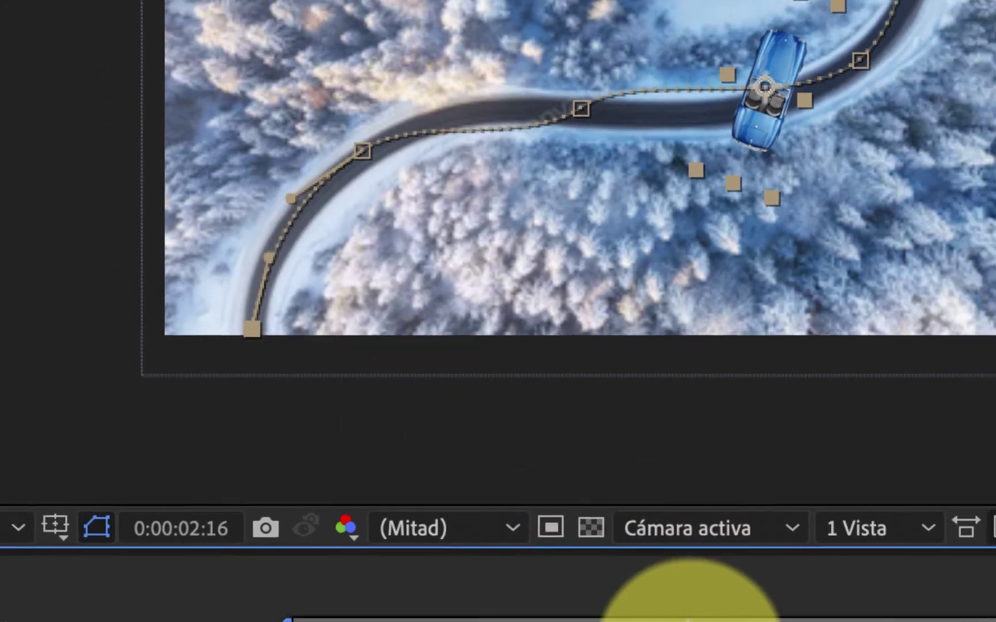
left_click_drag(693, 621, 516, 621)
left_click_drag(501, 477, 600, 445)
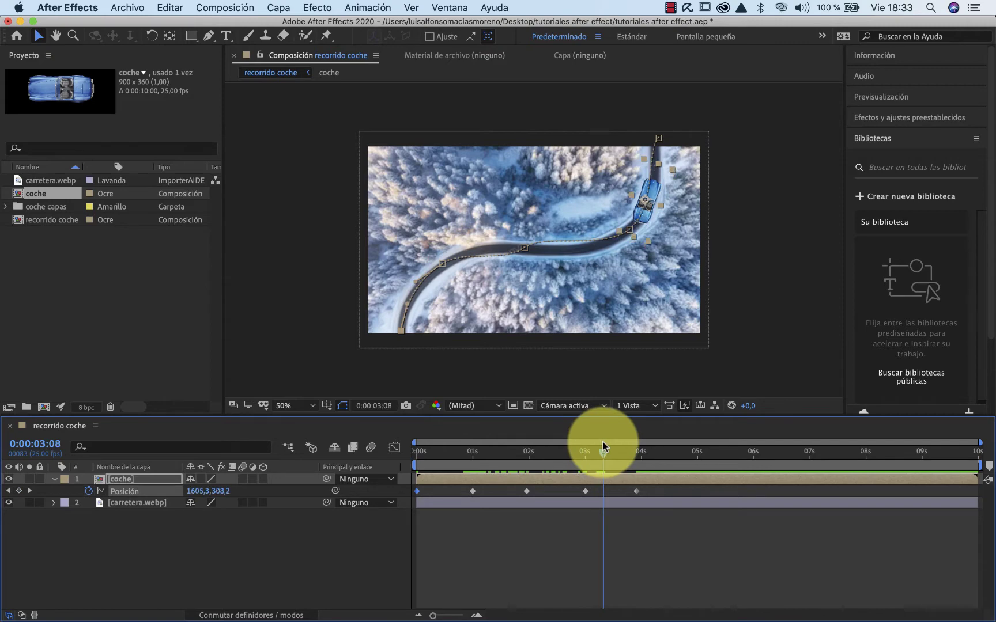
Adjust the path handles of the Position keyframes at 0:00:01:00, near two seconds and at 0:00:03:00 to follow the road's centre.
left_click(472, 491)
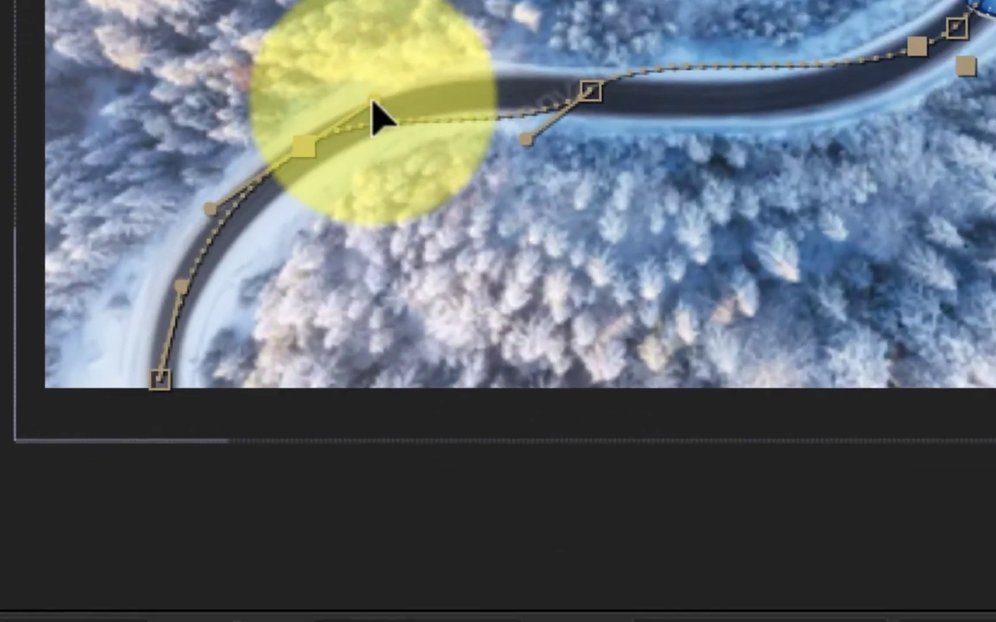
left_click_drag(371, 104, 426, 63)
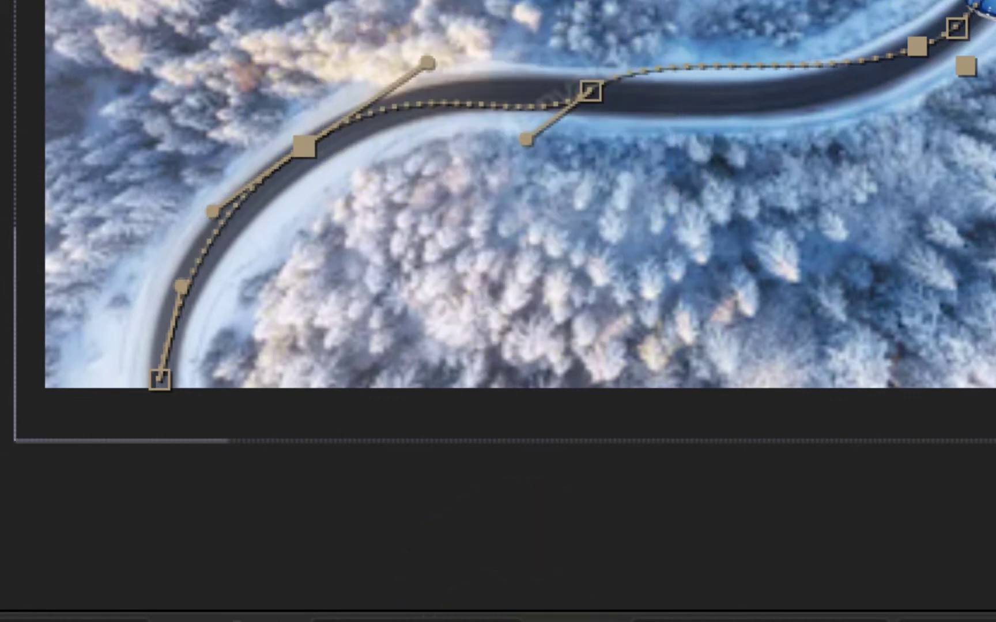
key("k")
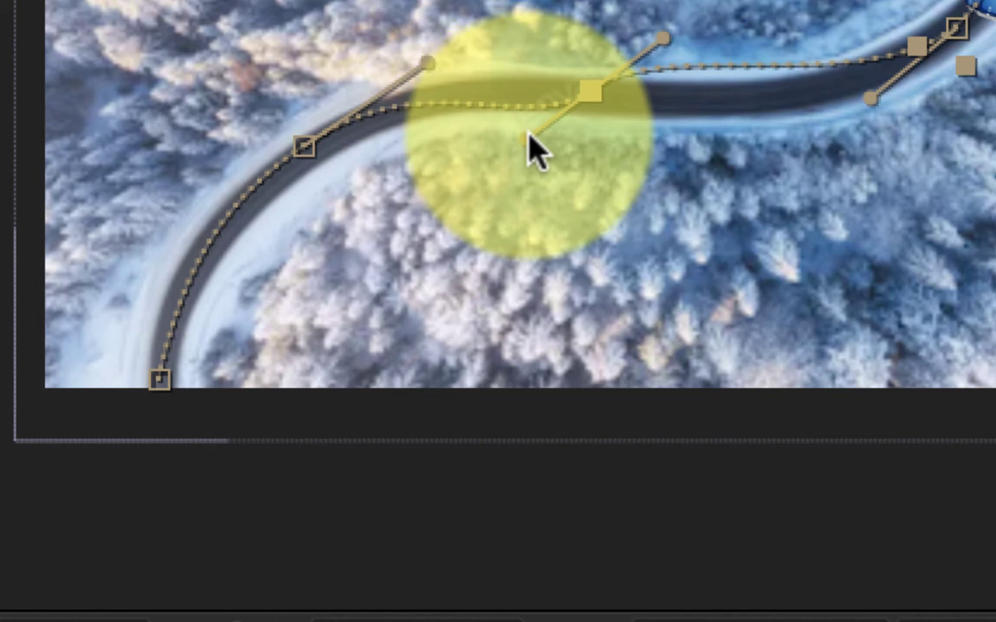
left_click_drag(528, 132, 521, 86)
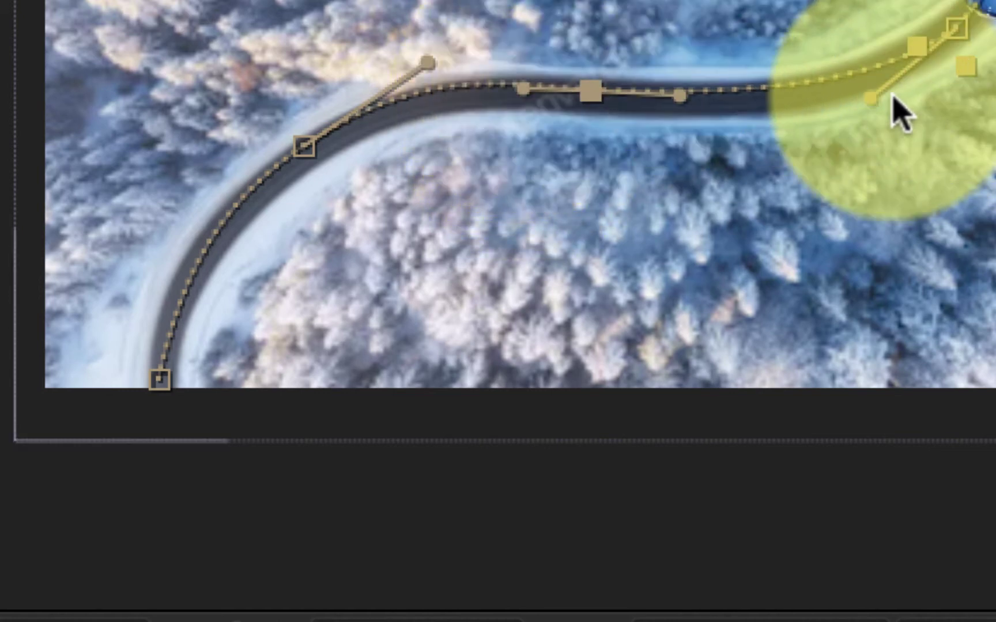
left_click(869, 99)
left_click_drag(835, 552, 870, 109)
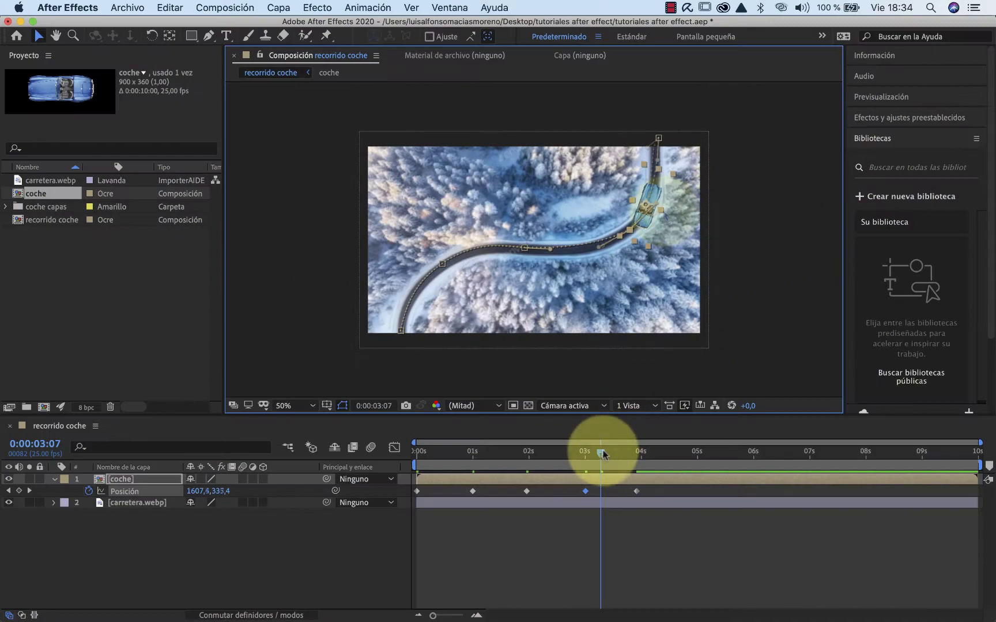
Play the animation from the start to check the reshaped motion path, and return to 0:00:00:00.
left_click_drag(601, 454, 372, 472)
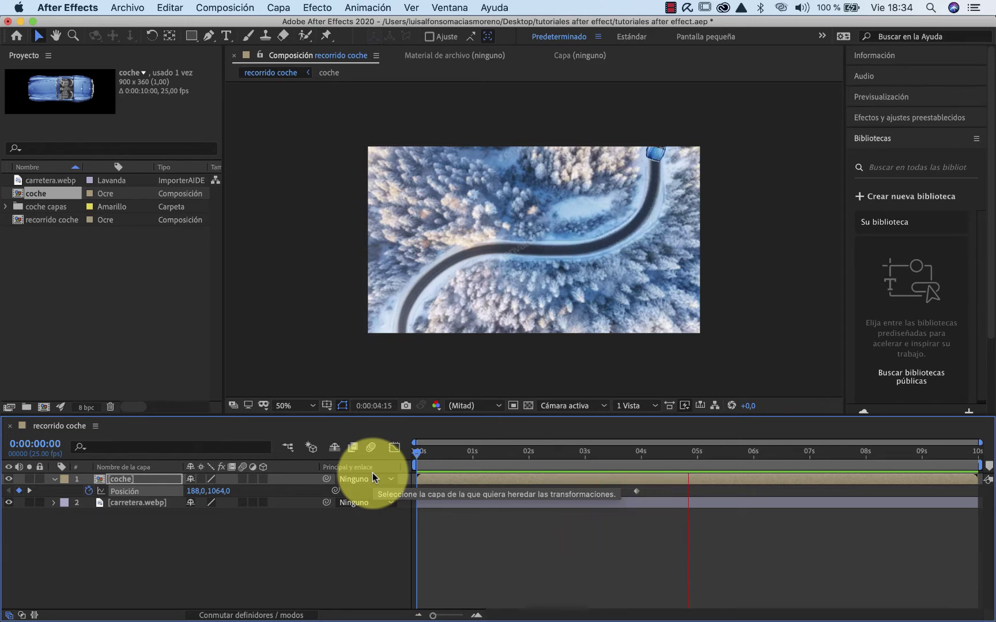
key("space")
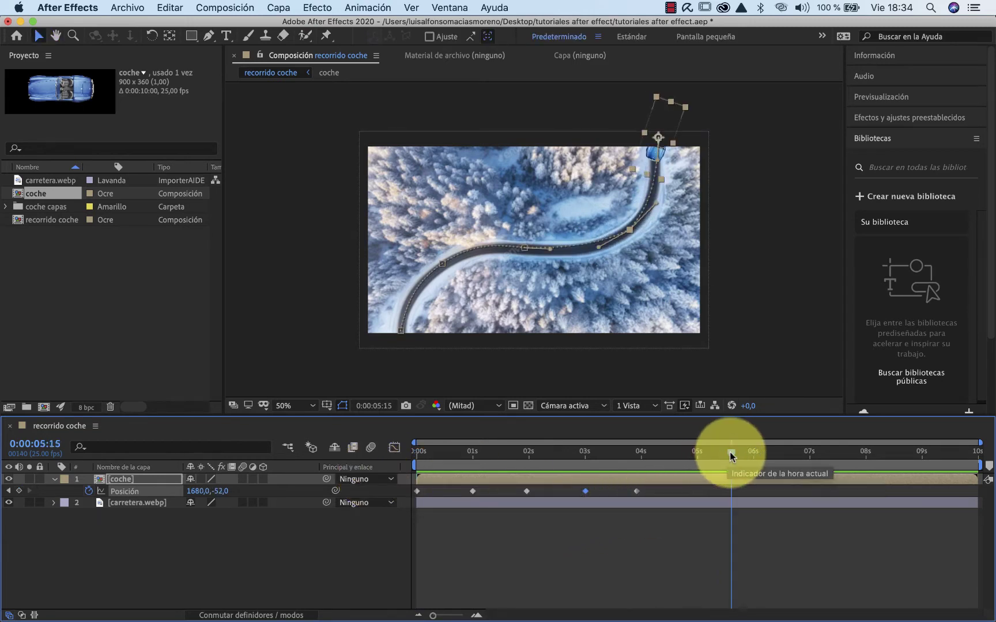
left_click_drag(700, 452, 395, 449)
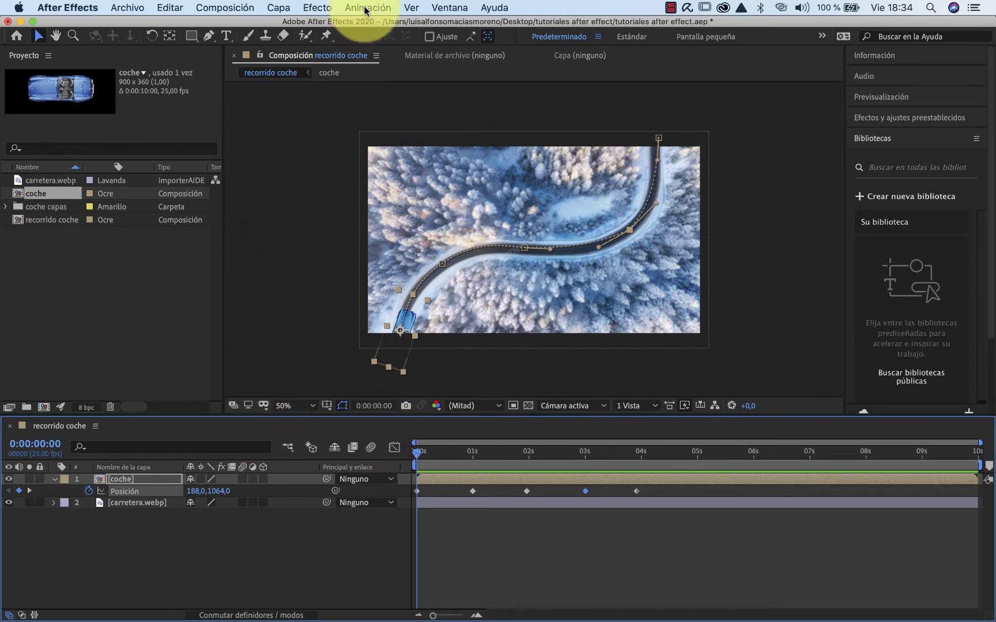
Set the coche layer's auto-orientation to Orientar en el trazado and scrub the timeline to check the car's direction.
left_click(278, 9)
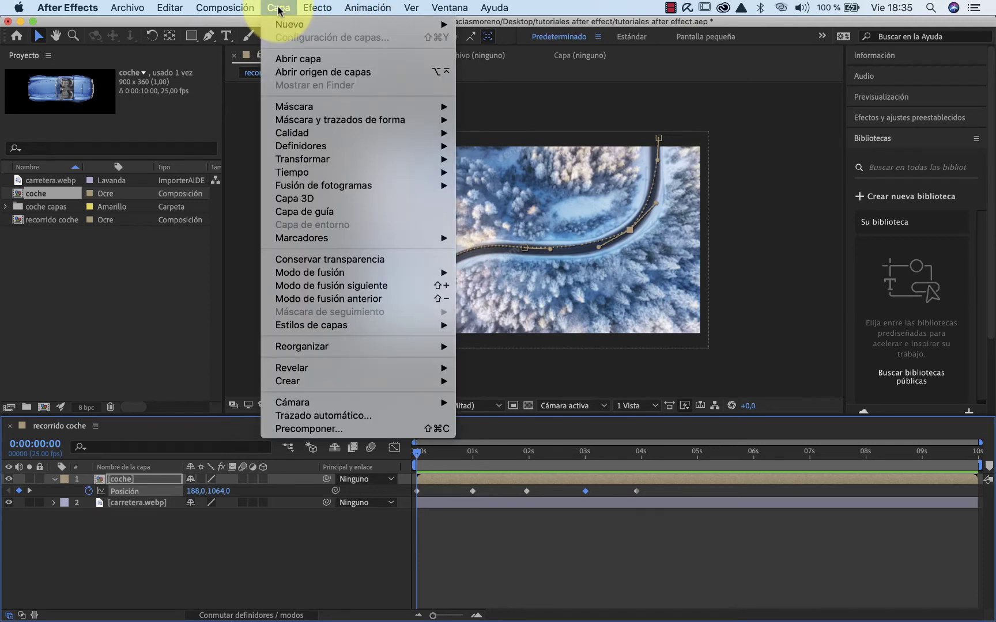
mouse_move(392, 160)
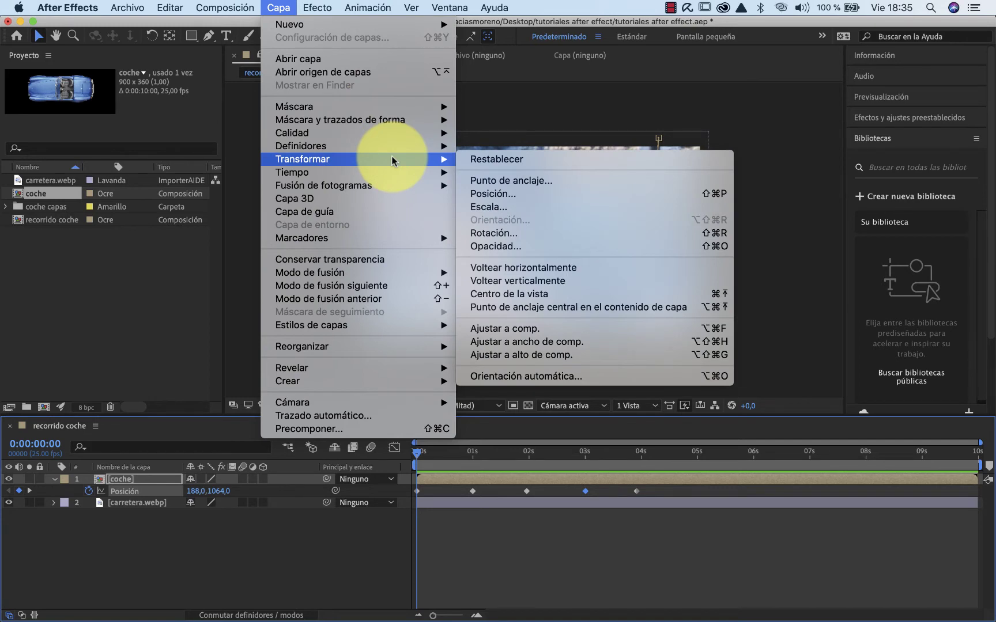
left_click(531, 376)
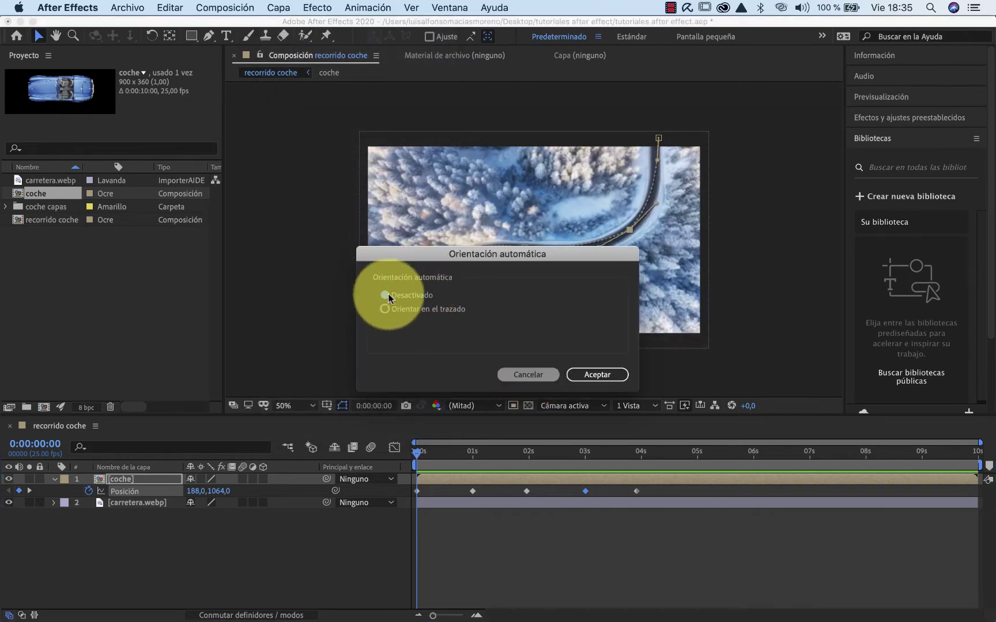
left_click(384, 310)
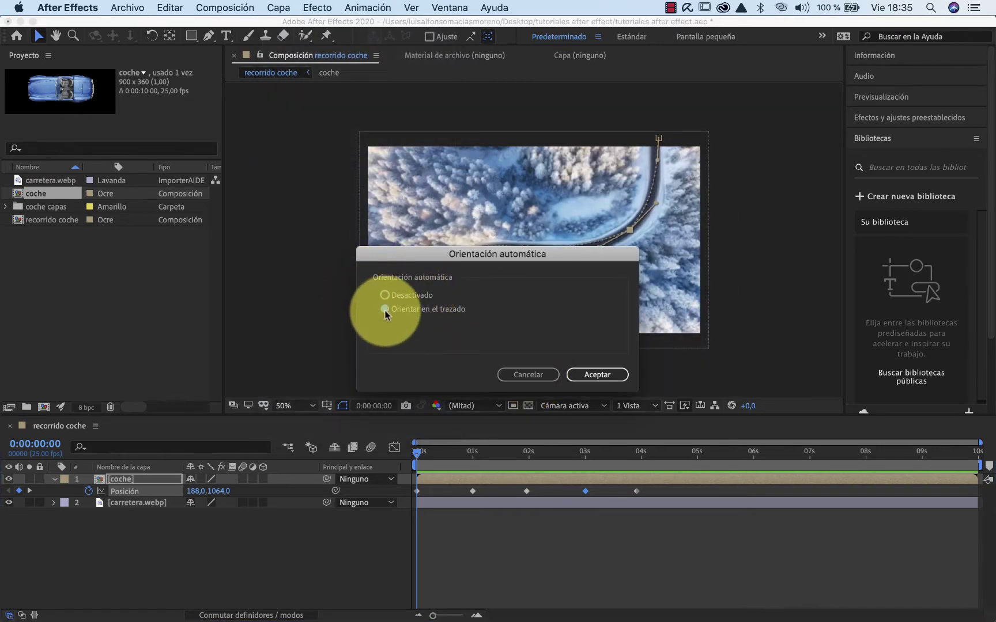
left_click(597, 375)
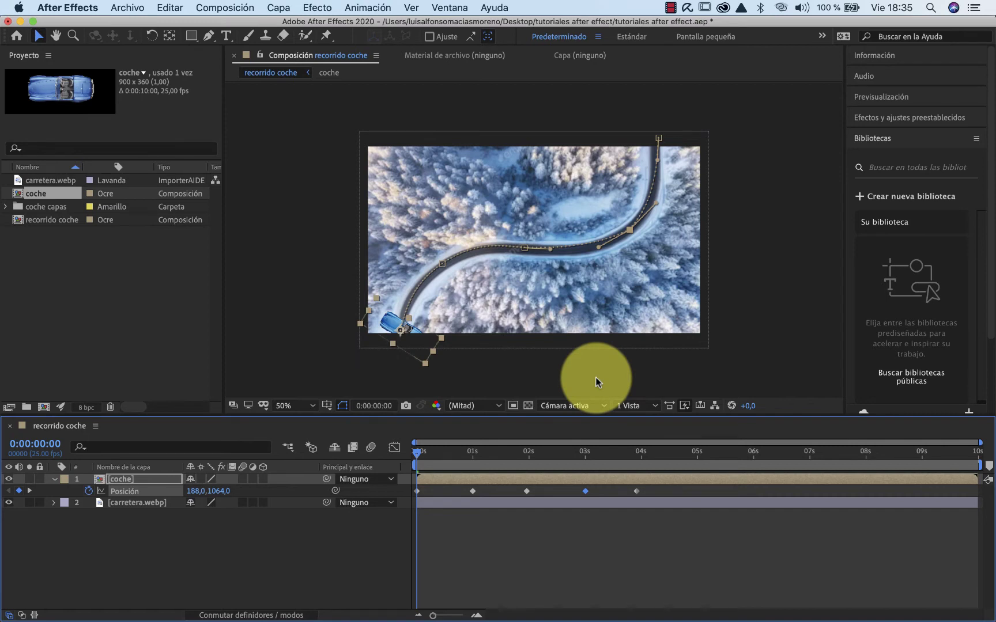
left_click_drag(416, 453, 418, 476)
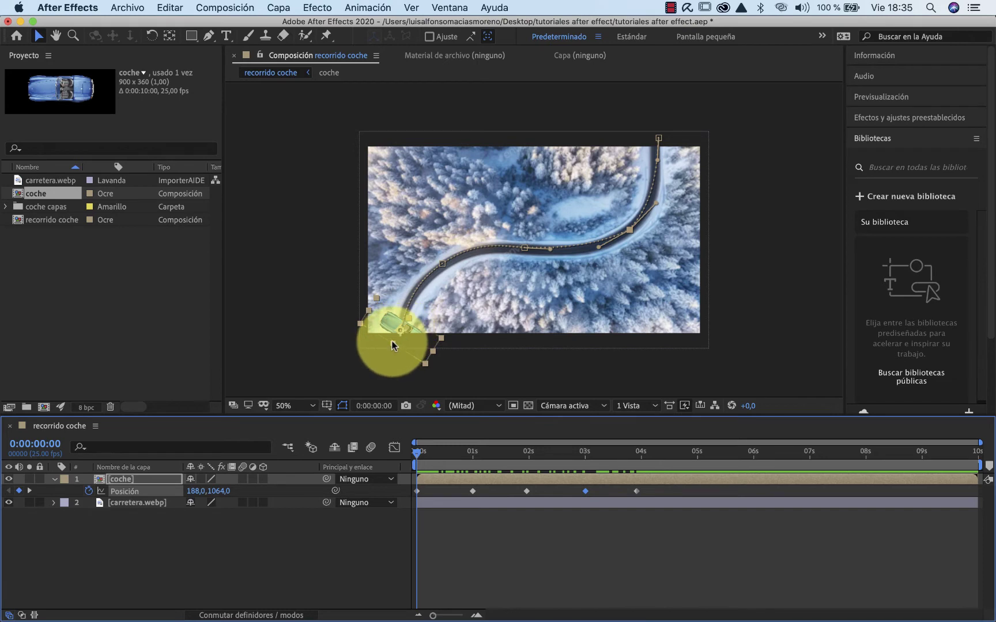
Rotate the car at 0:00:00:00 to point along the road and preview the animation.
left_click(151, 35)
left_click_drag(445, 342, 405, 372)
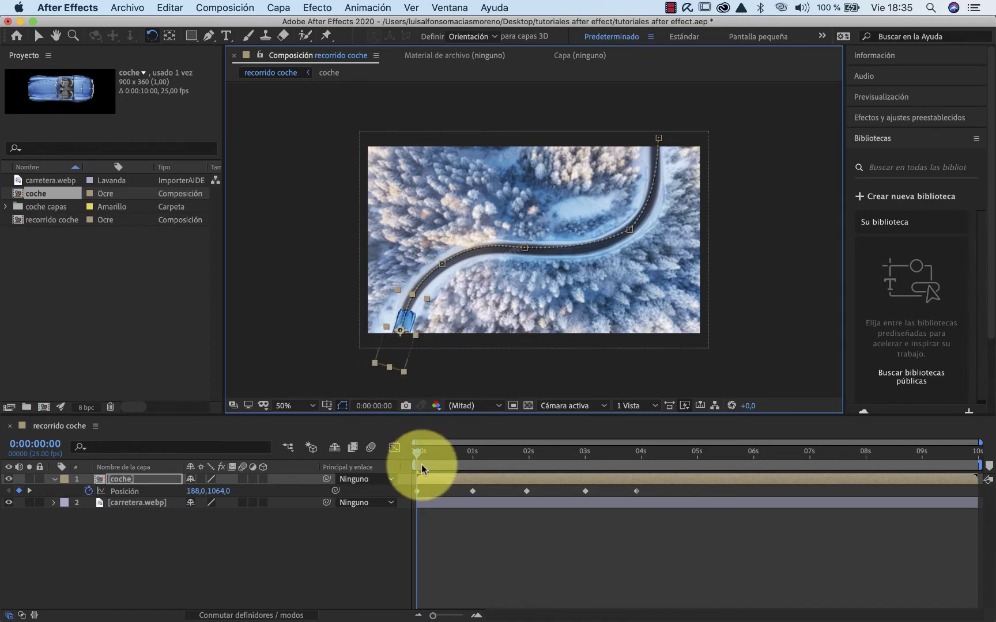
left_click_drag(416, 453, 368, 509)
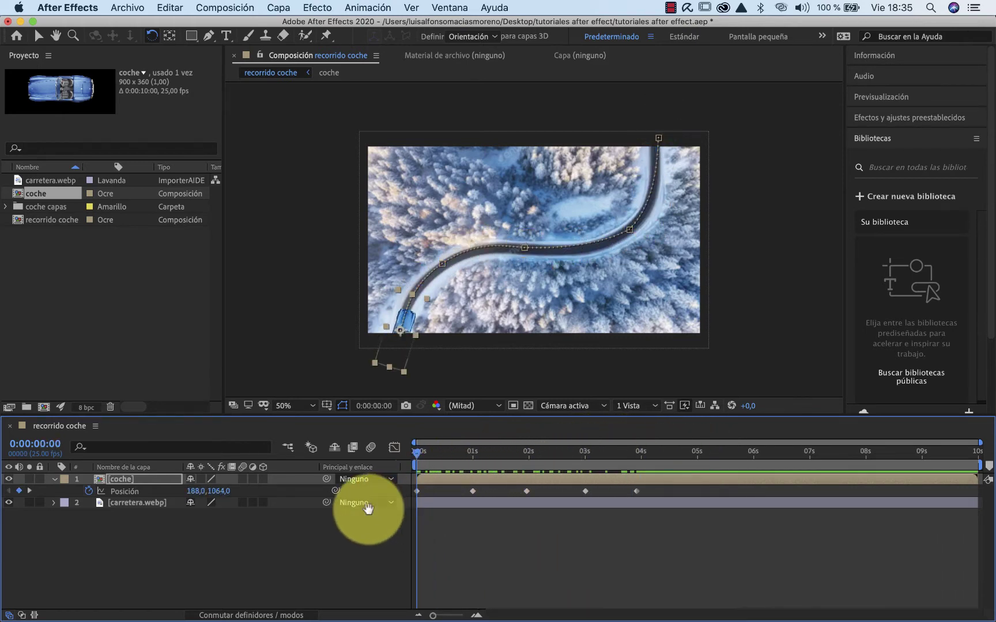
key("space")
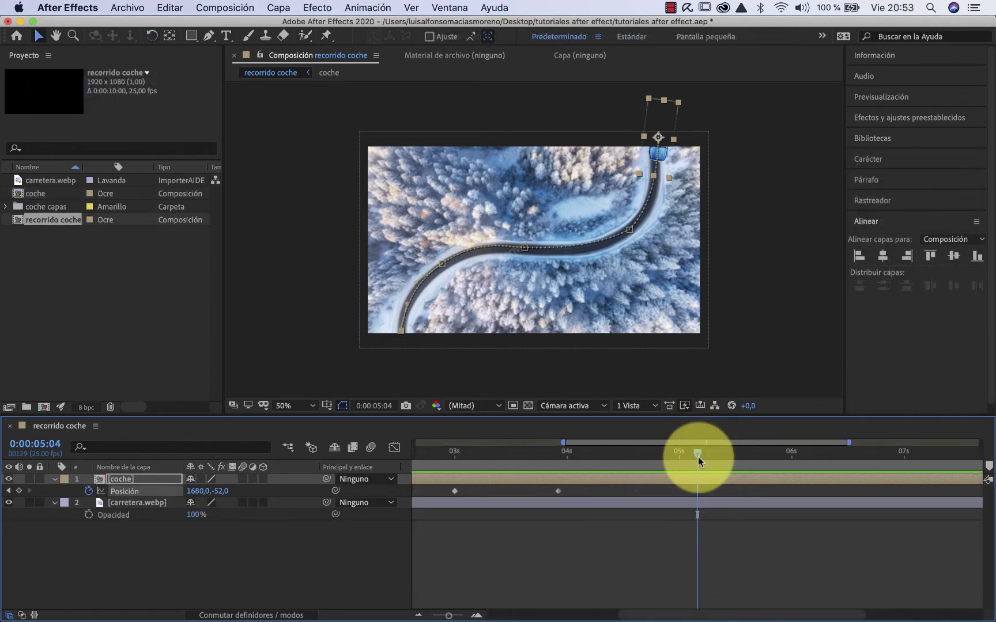
Apply Desaceleración suave to the coche layer's Position keyframe at 0:00:01:00.
left_click_drag(698, 459, 386, 461)
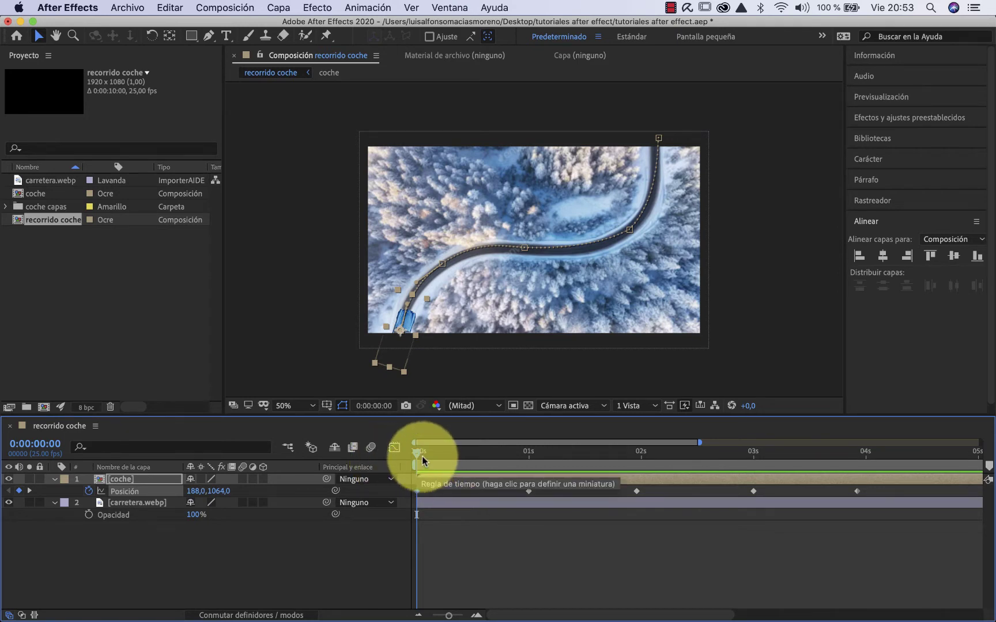
left_click(417, 491)
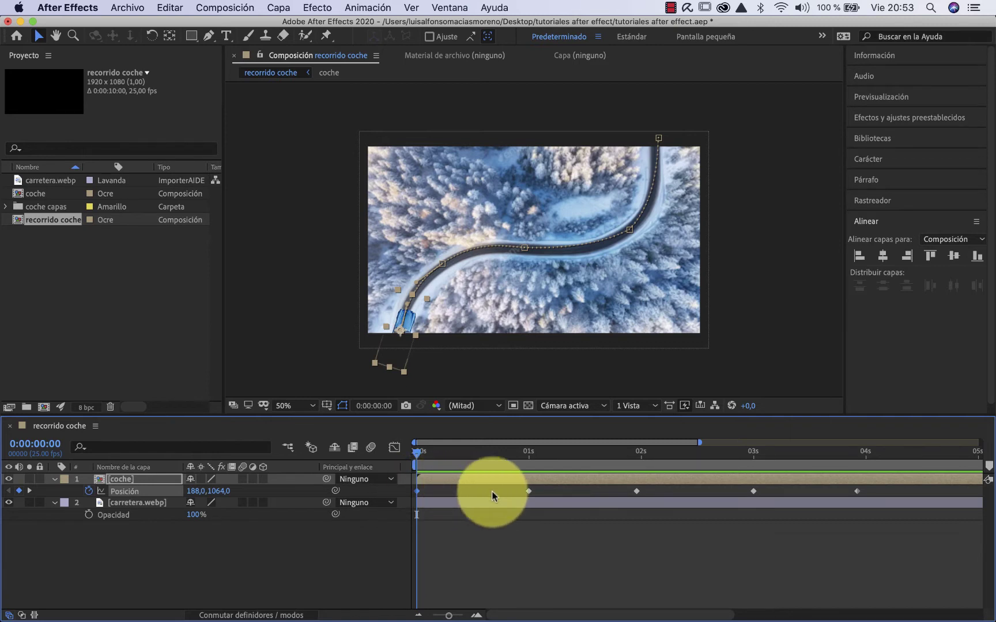
right_click(528, 494)
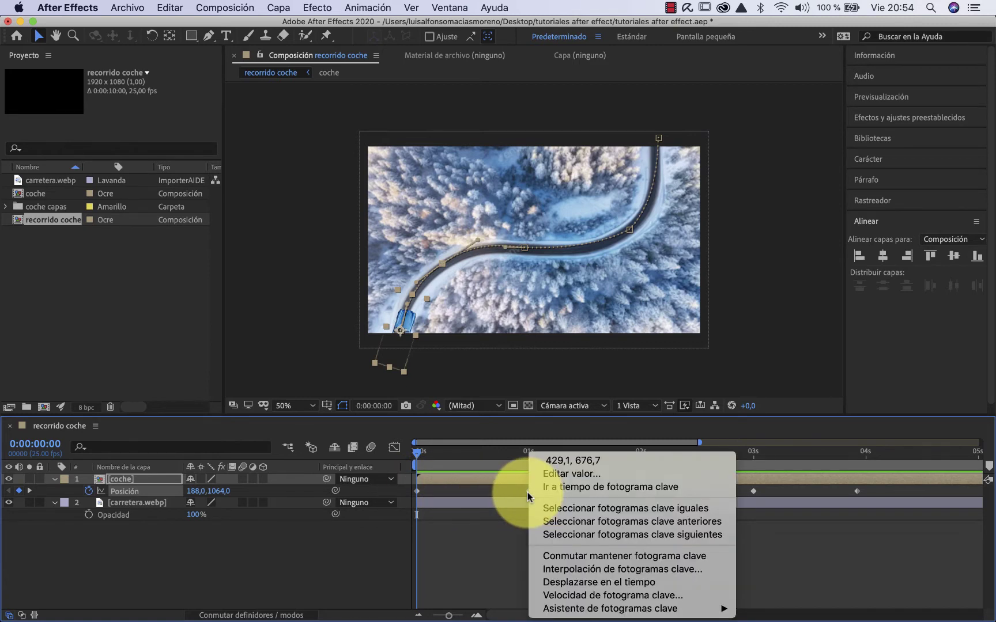
mouse_move(663, 614)
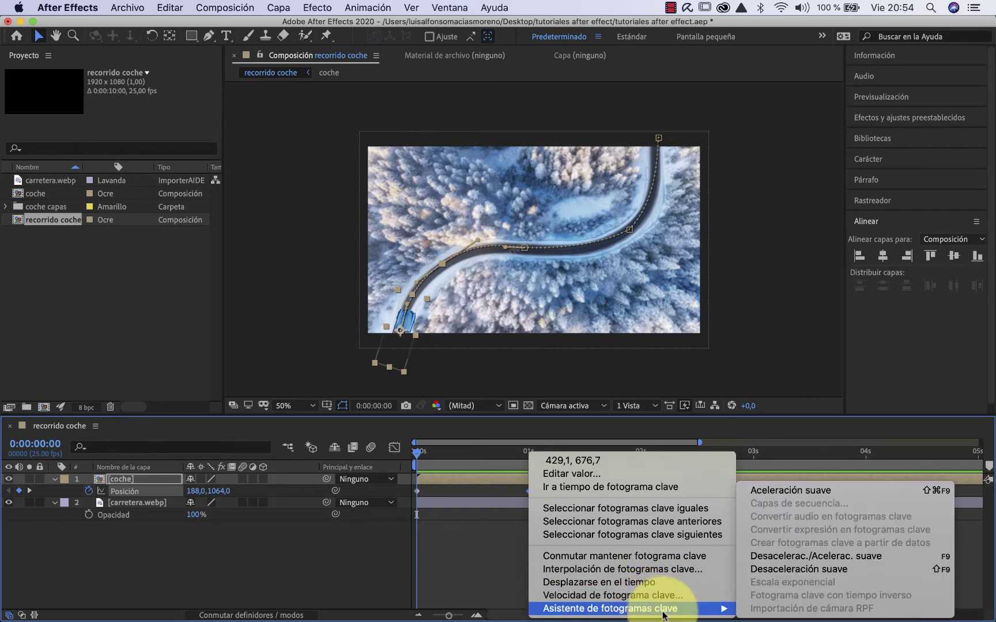
left_click(788, 570)
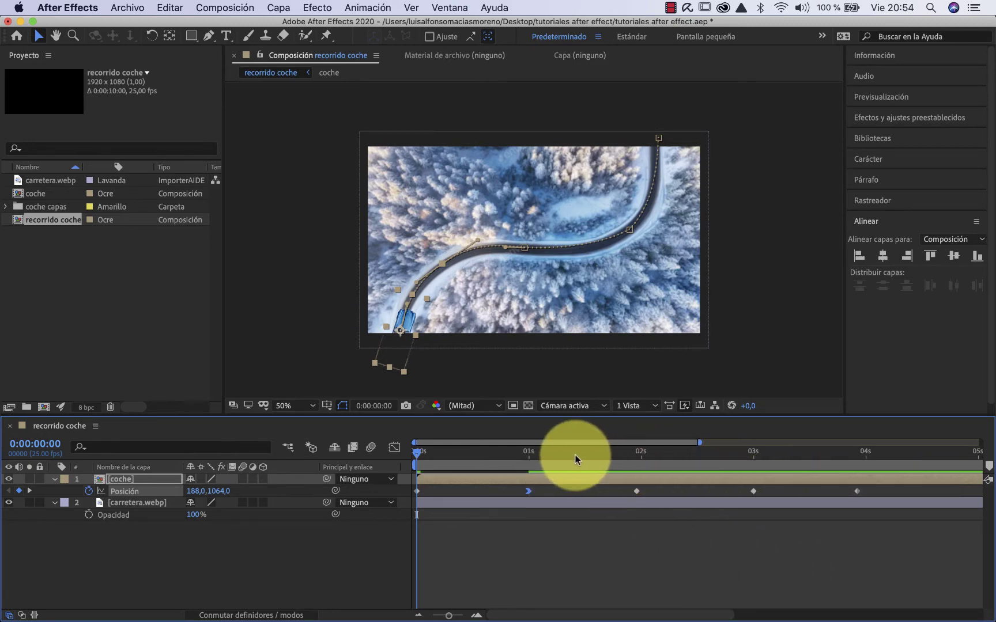
Apply Desacelerac./Acelerac. suave to the Position keyframe at 0:00:03:00 and play the animation from the start.
left_click_drag(576, 459, 754, 459)
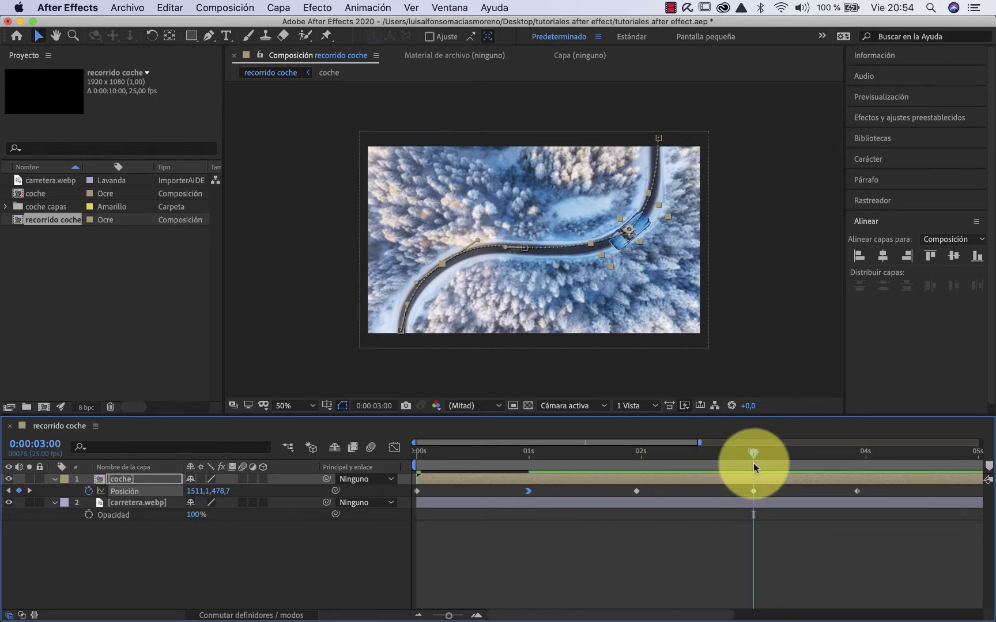
double_click(752, 491)
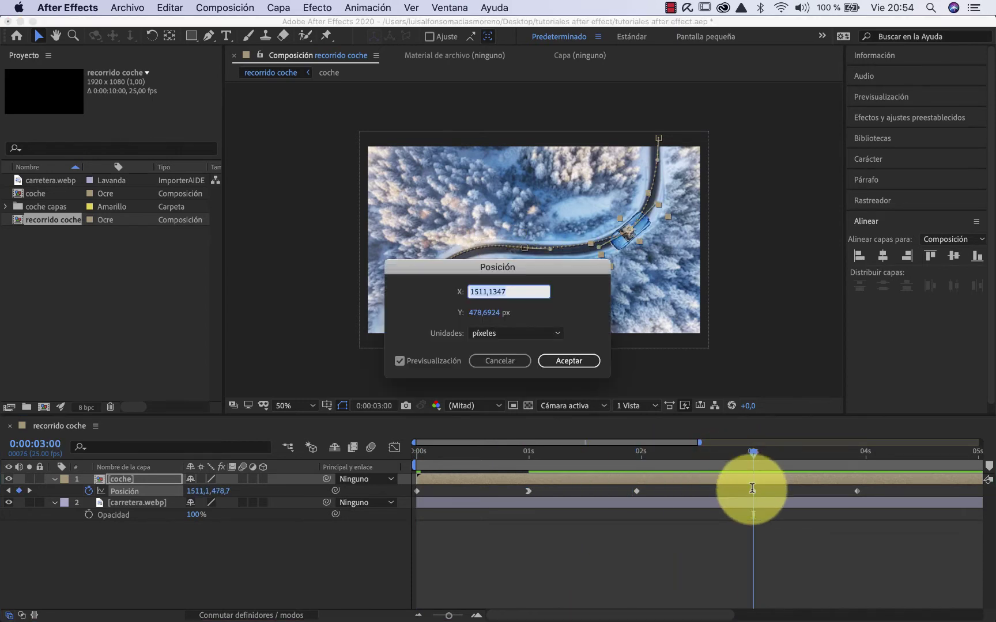
left_click(500, 361)
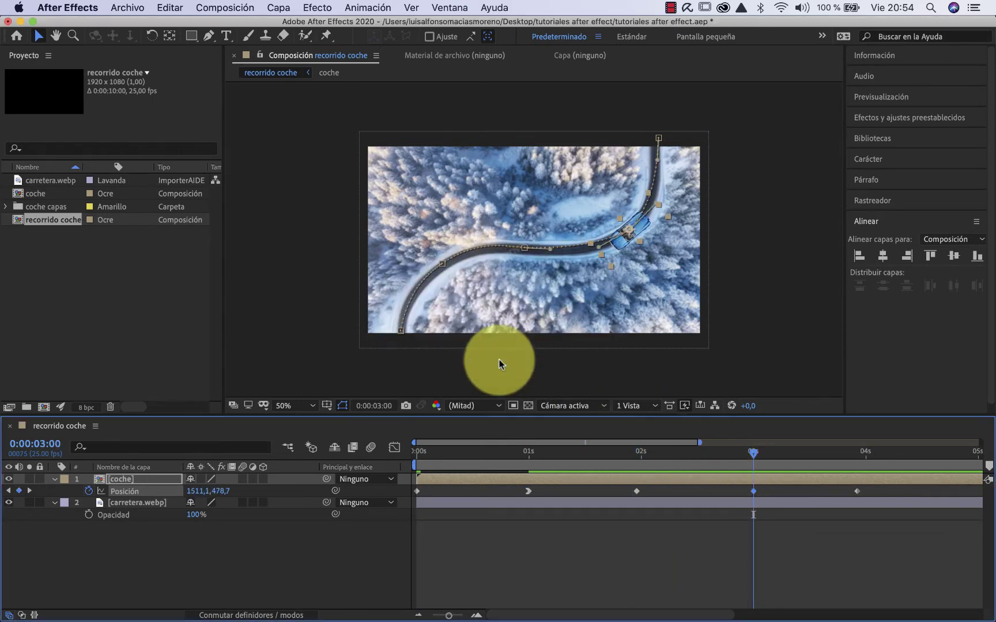
right_click(753, 493)
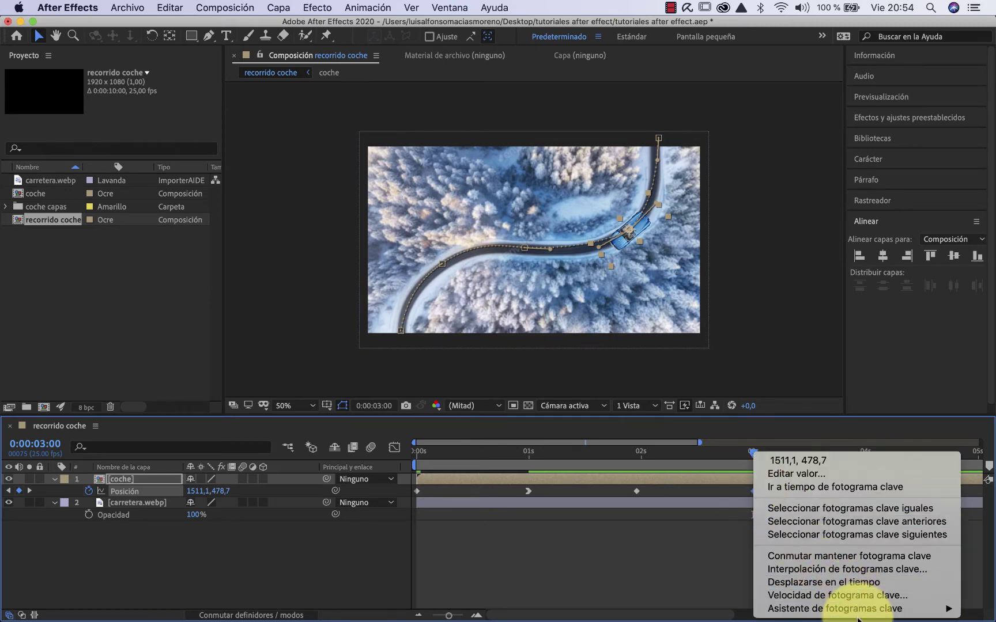
mouse_move(860, 612)
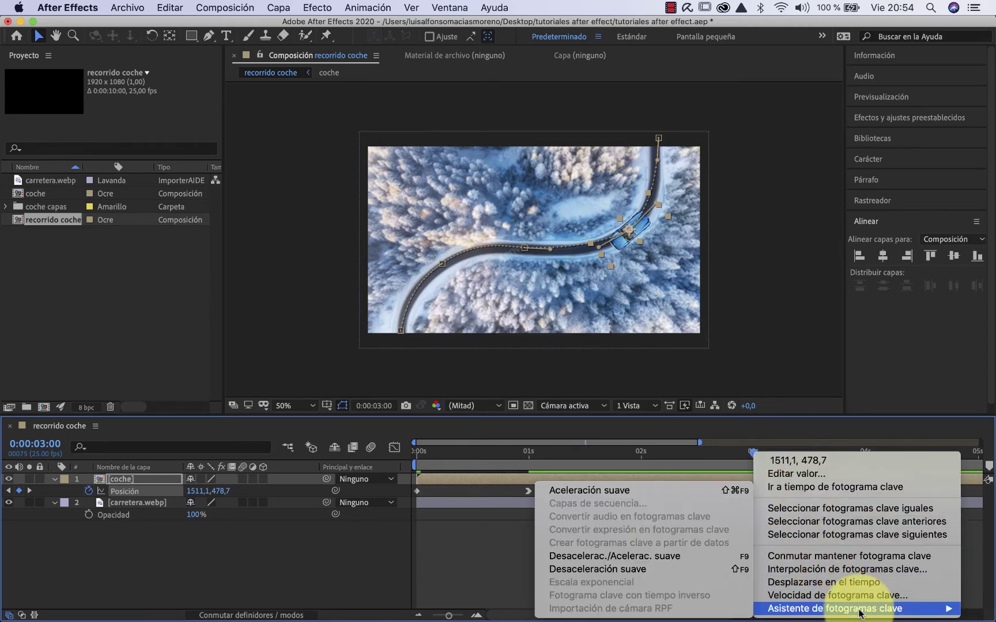
left_click(702, 558)
left_click_drag(753, 452, 386, 462)
key("space")
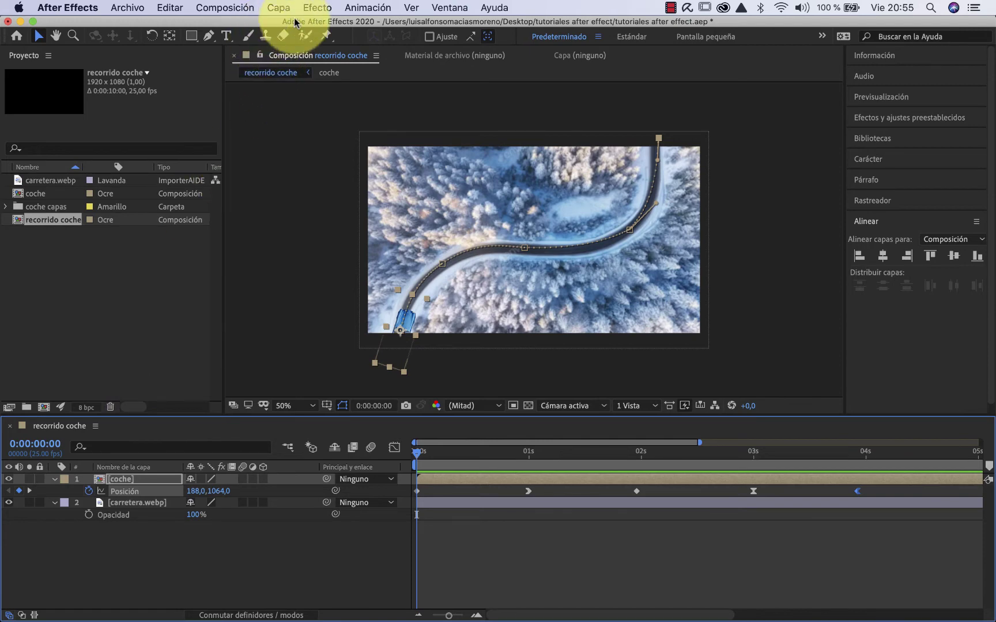
Create a red solid layer of 1920 by 1080 px in the recorrido coche composition.
left_click(278, 8)
mouse_move(283, 24)
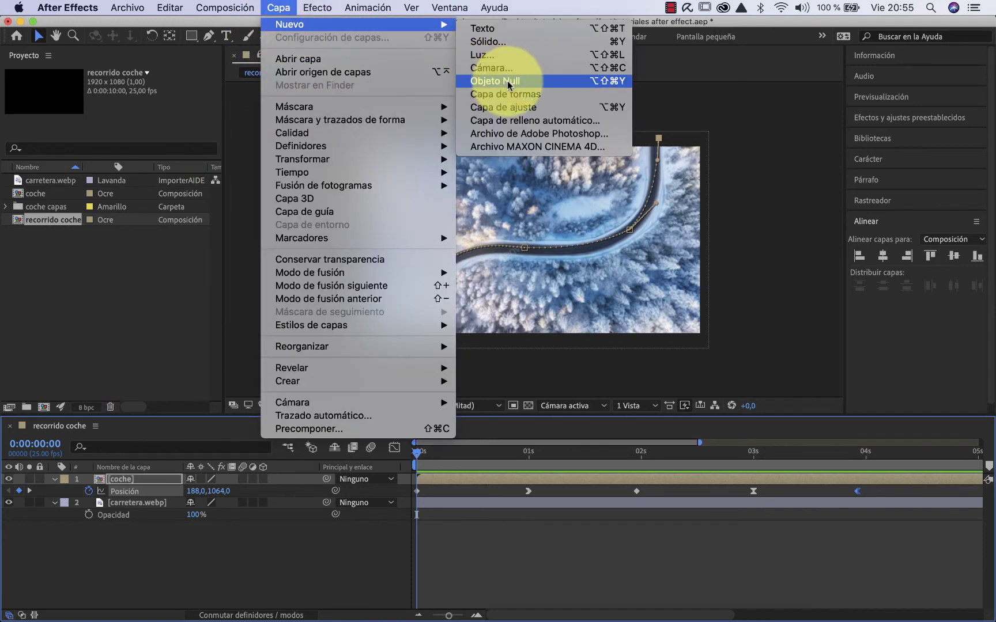
left_click(510, 41)
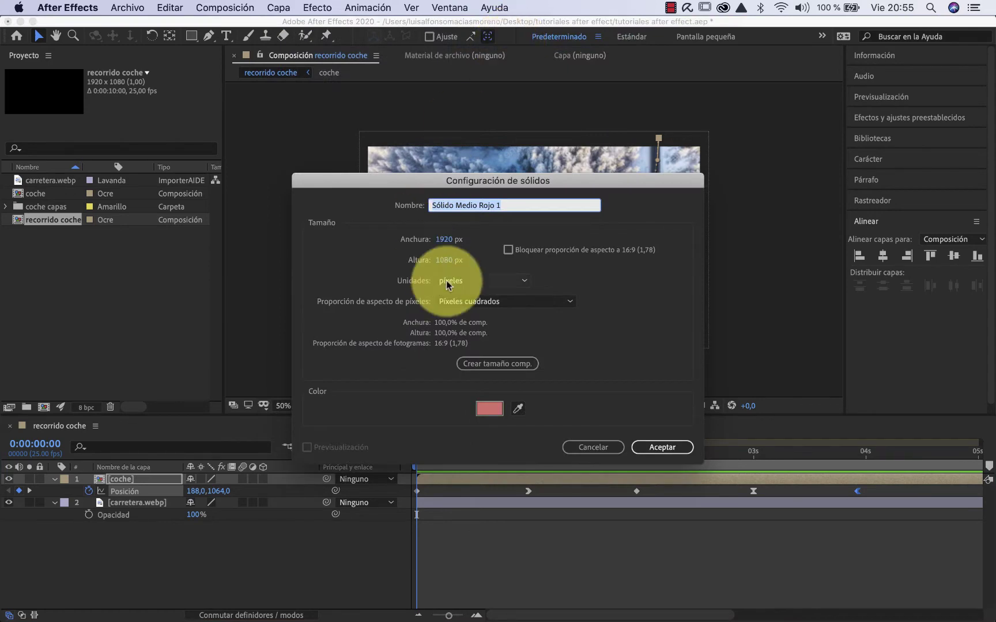
left_click(661, 450)
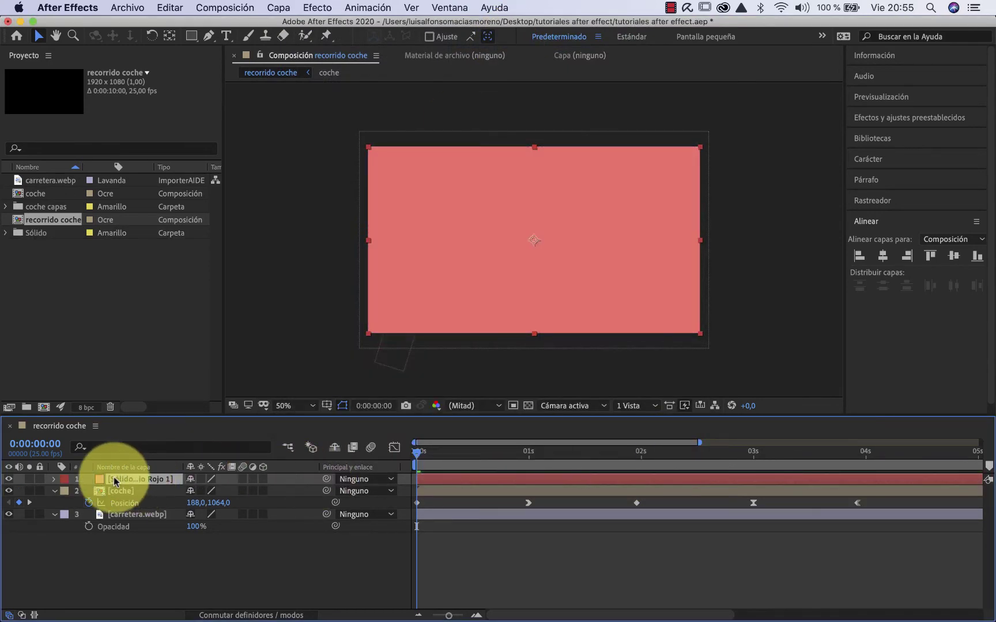
Move the red solid below the carretera.webp layer and set carretera.webp's blending mode to Oscurecer.
left_click_drag(114, 481, 106, 541)
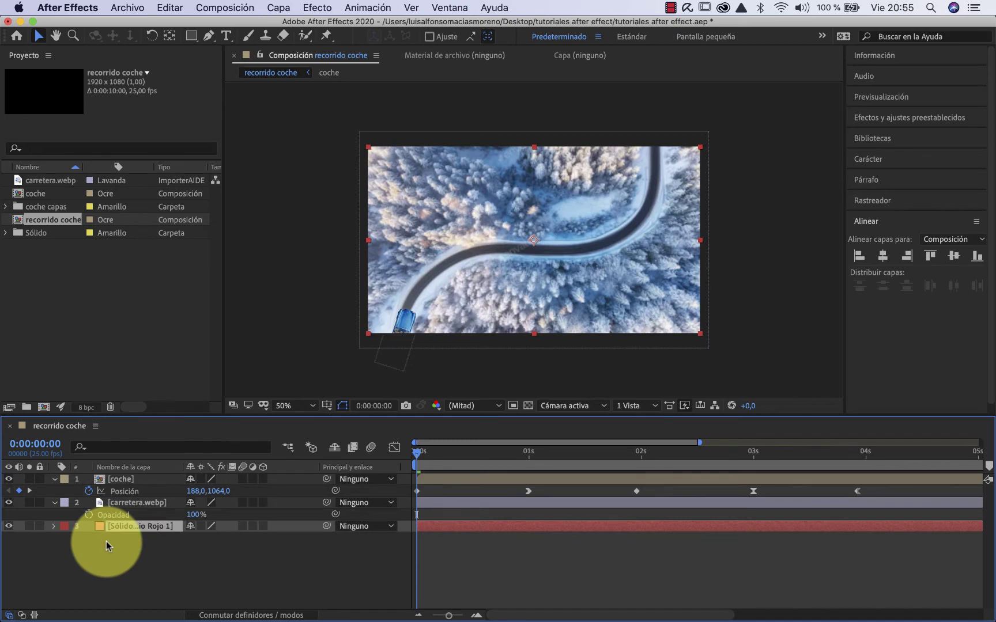
left_click(119, 505)
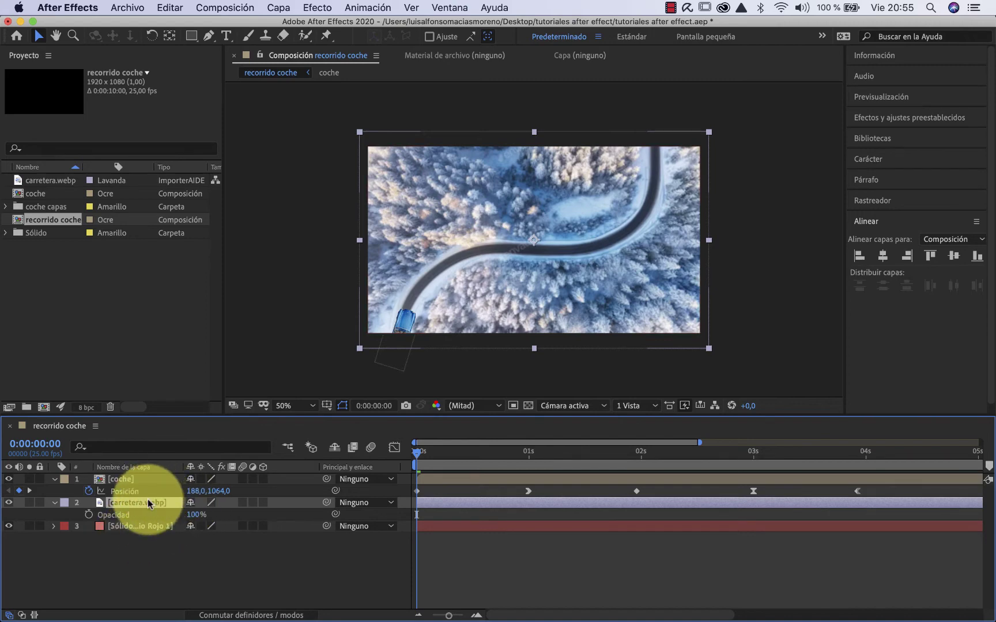
right_click(602, 236)
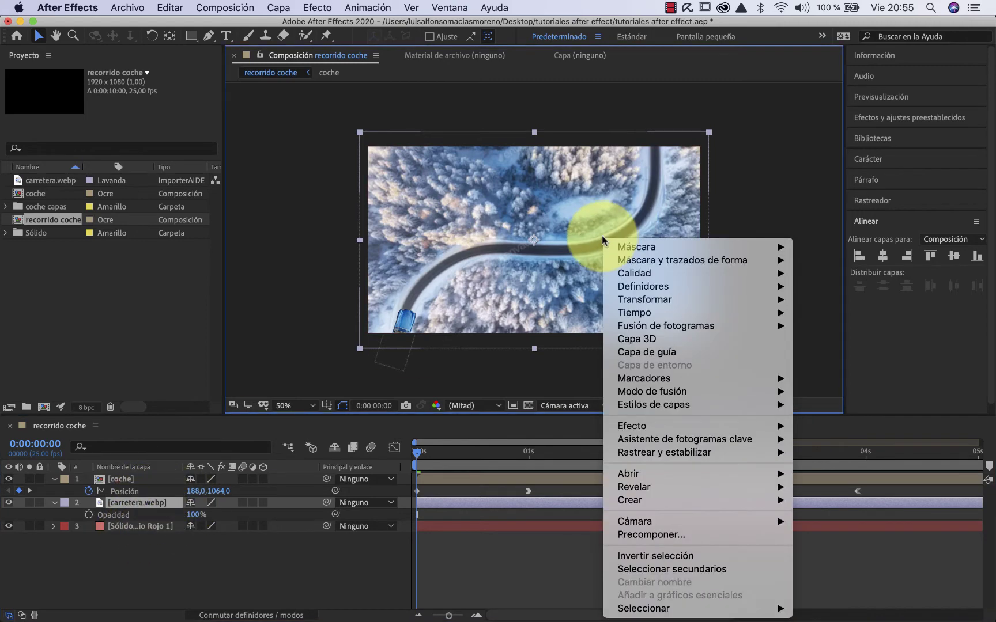
mouse_move(690, 391)
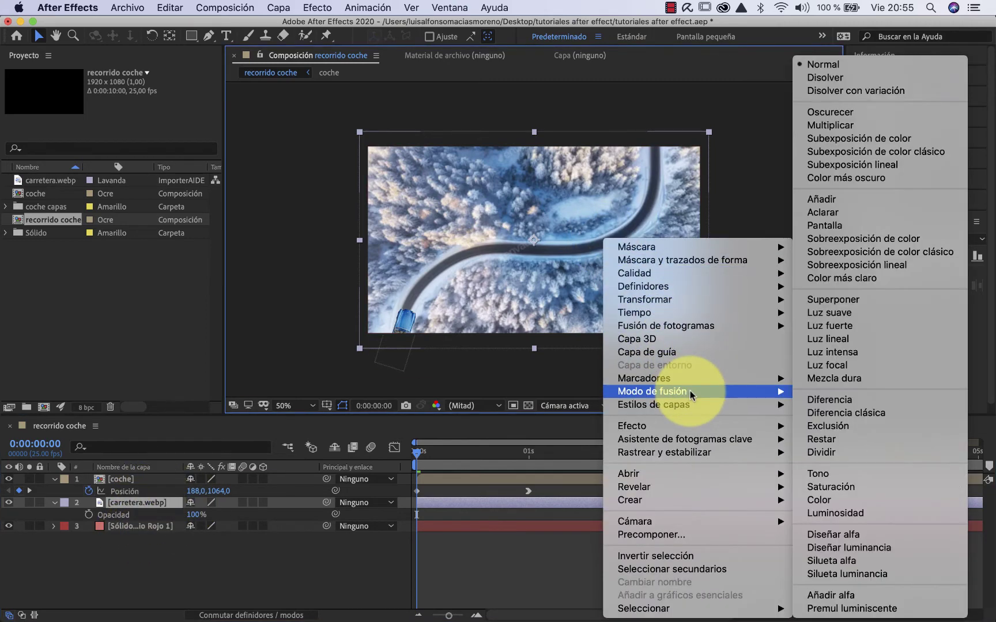
left_click(874, 113)
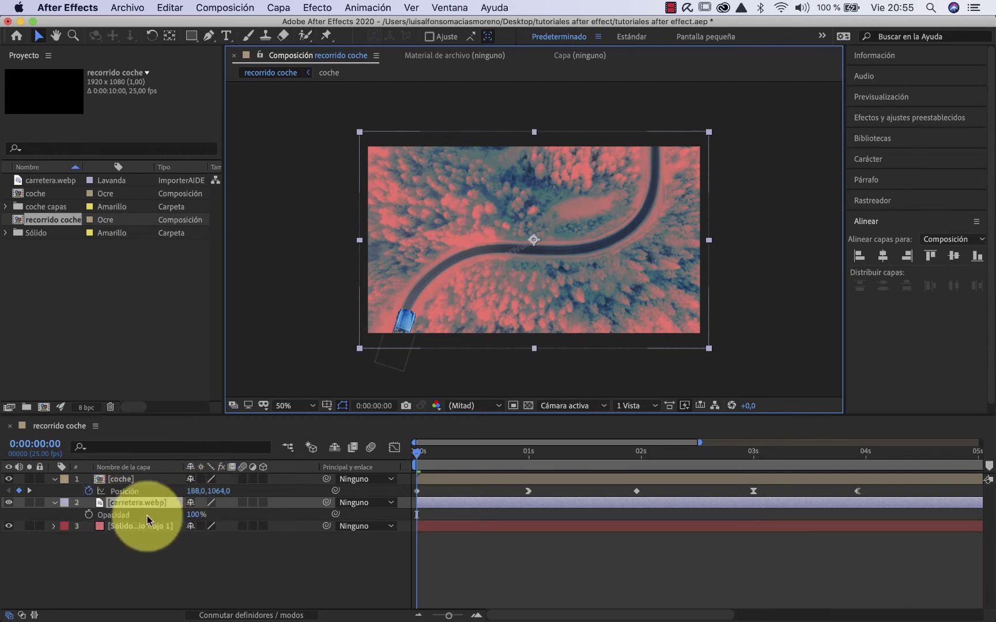
Set the carretera.webp layer's opacity to 48%.
left_click(132, 505)
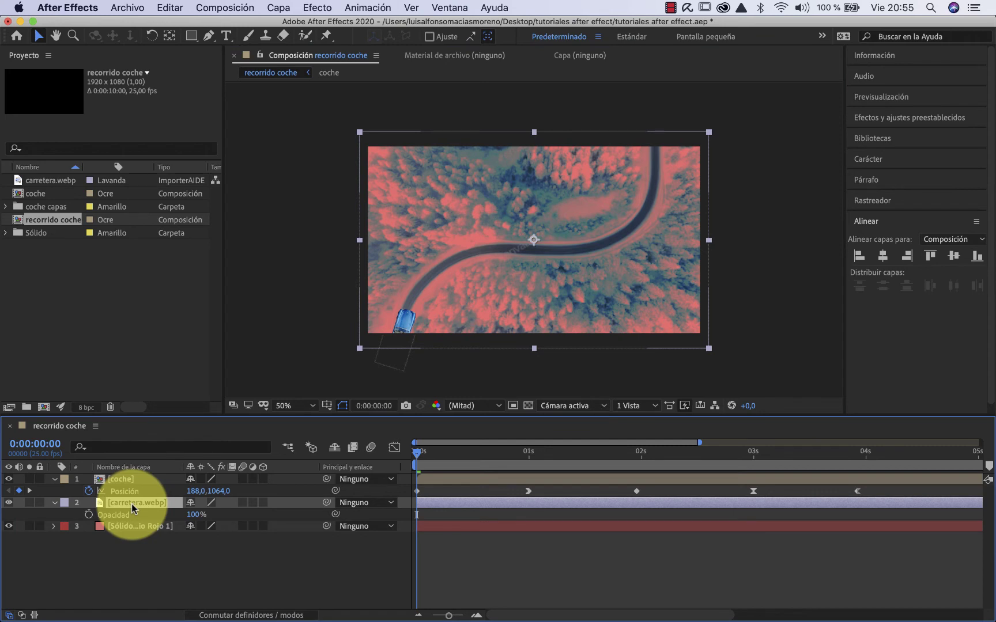
key("t")
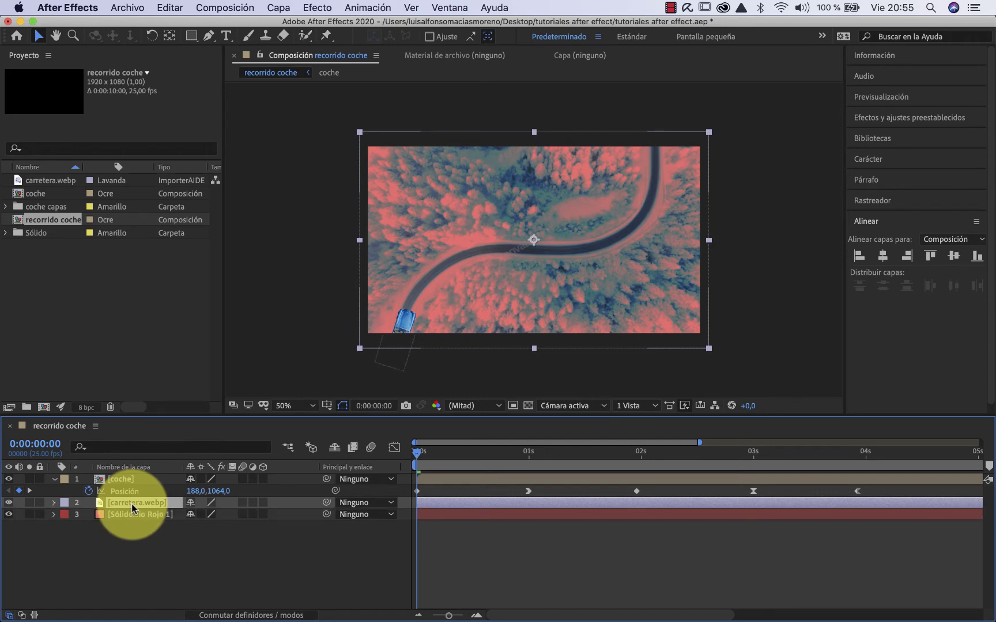
key("t")
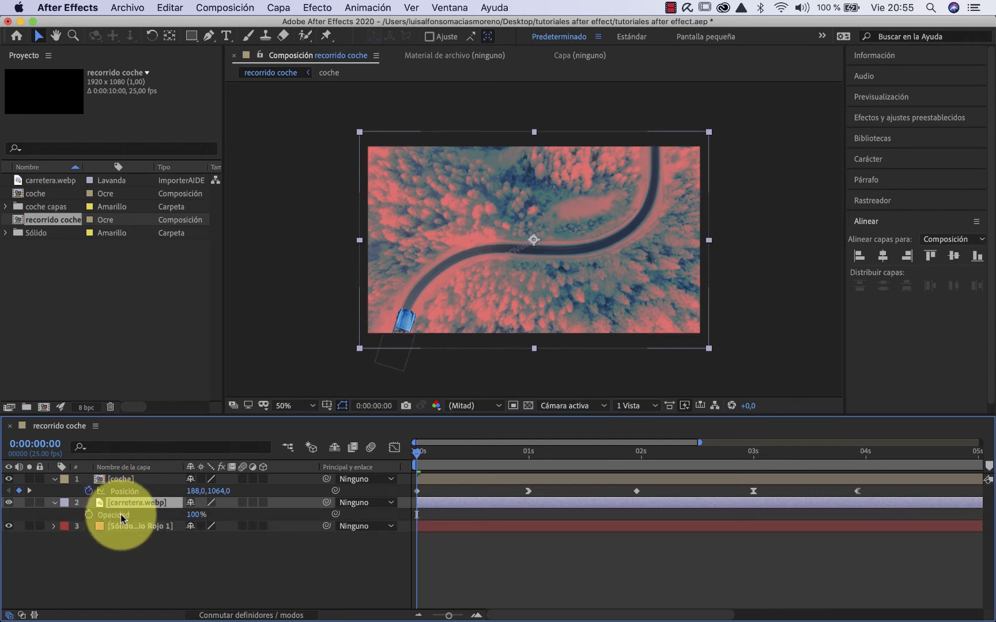
left_click_drag(190, 517, 160, 514)
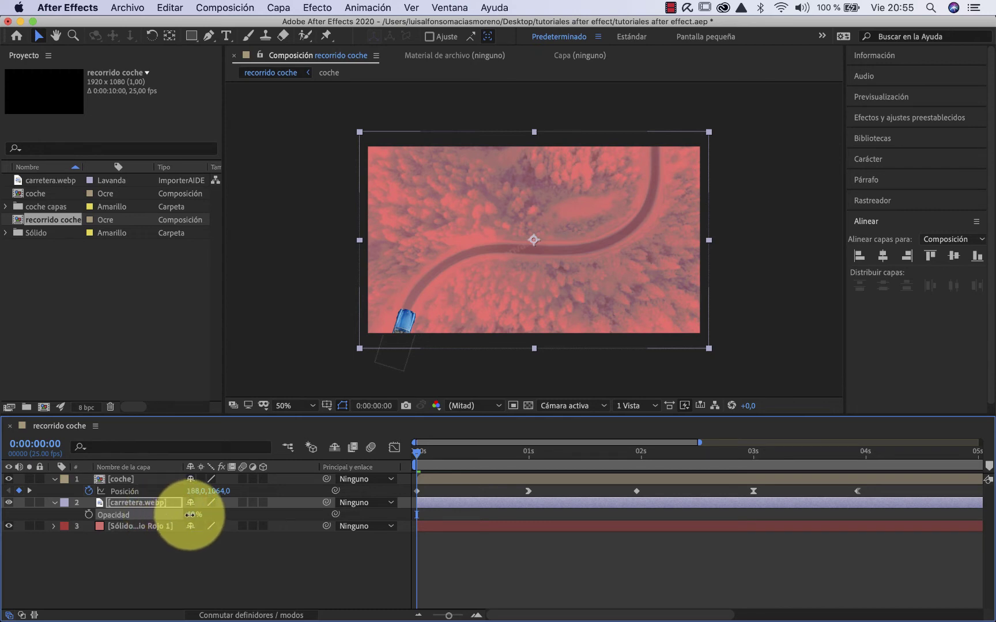
Apply the Tono/Saturación effect to the coche layer, viewing the car at 0:00:00:21.
left_click(165, 478)
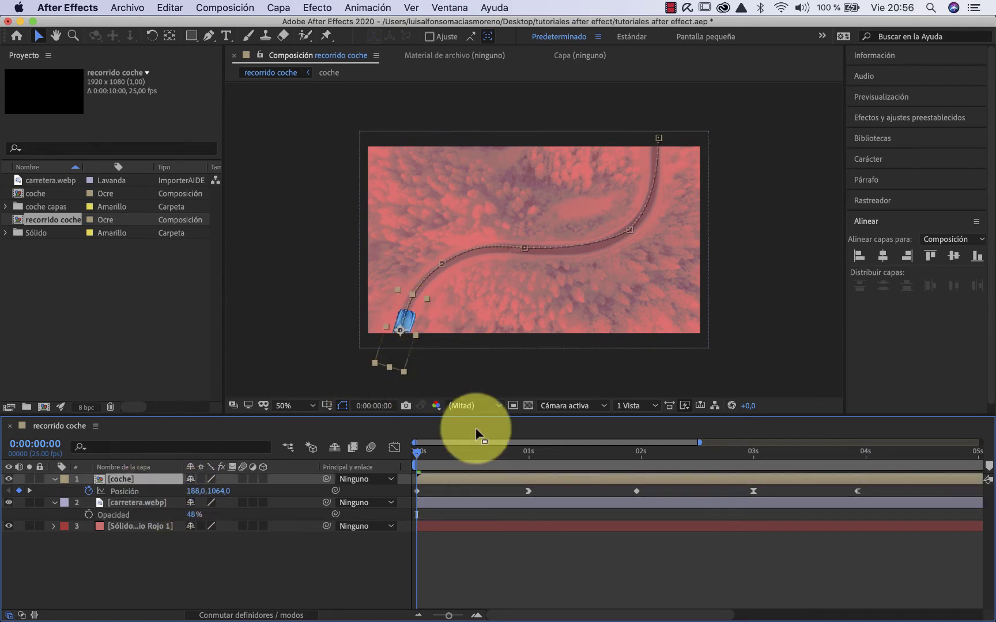
left_click_drag(420, 455, 510, 455)
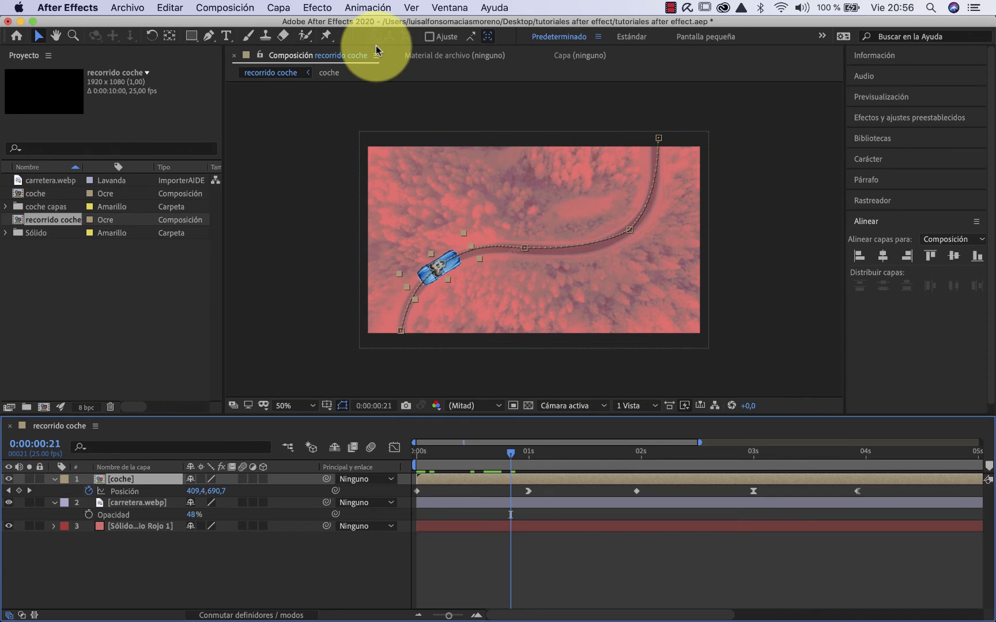
left_click(319, 8)
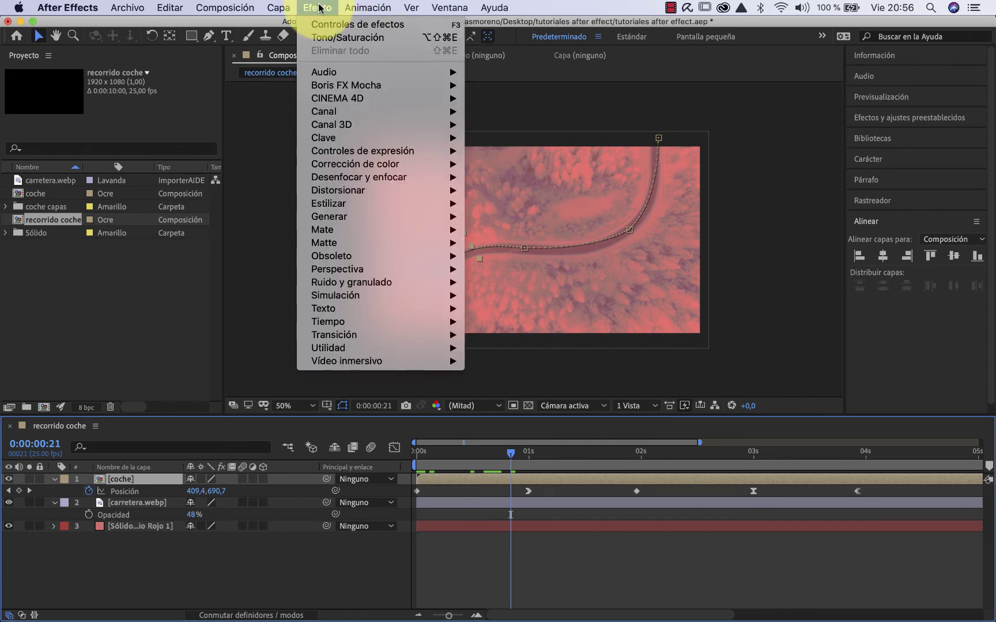
mouse_move(392, 165)
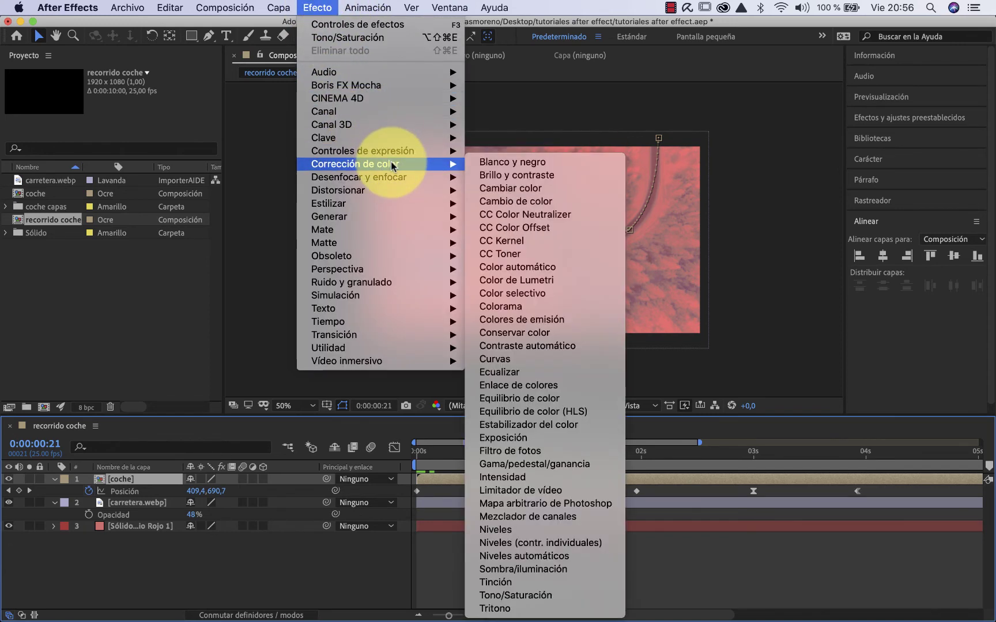
left_click(544, 595)
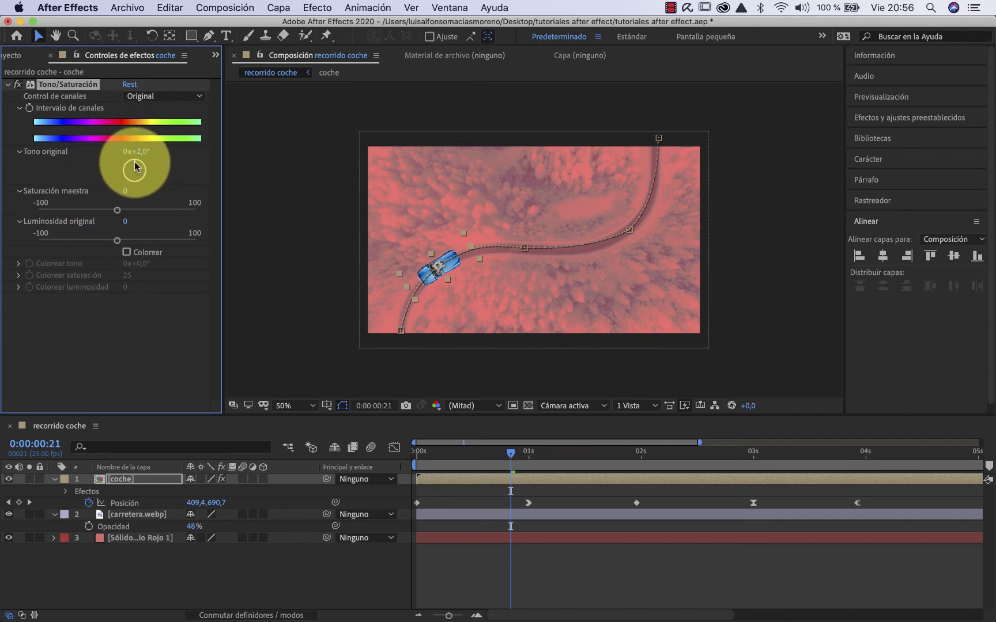
Recolor the car by setting Tono original to 154°, Saturación maestra to -15 and Luminosidad original to -27.
left_click_drag(135, 167, 139, 180)
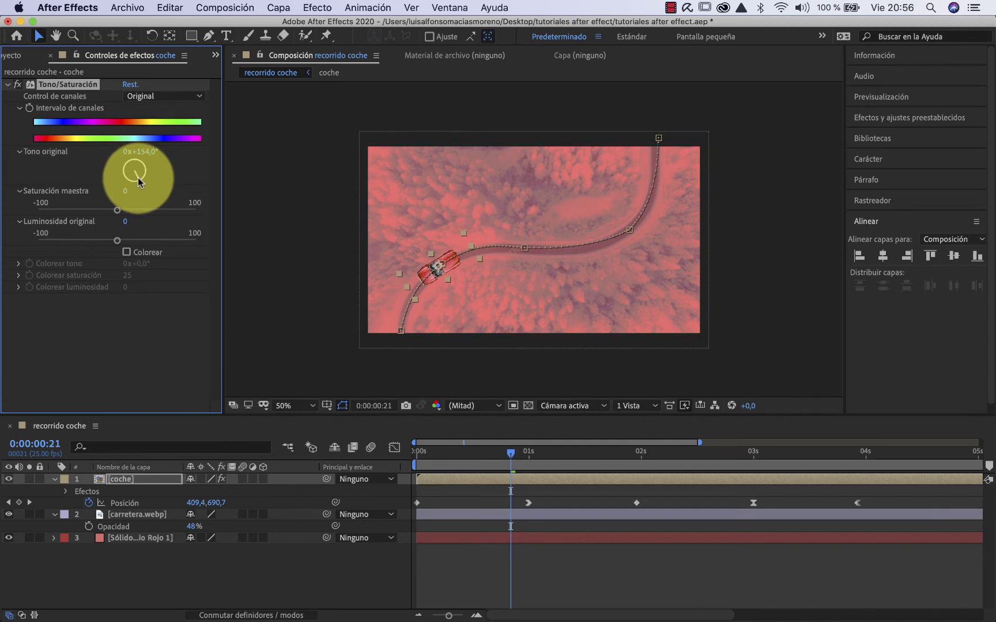
left_click_drag(116, 211, 91, 244)
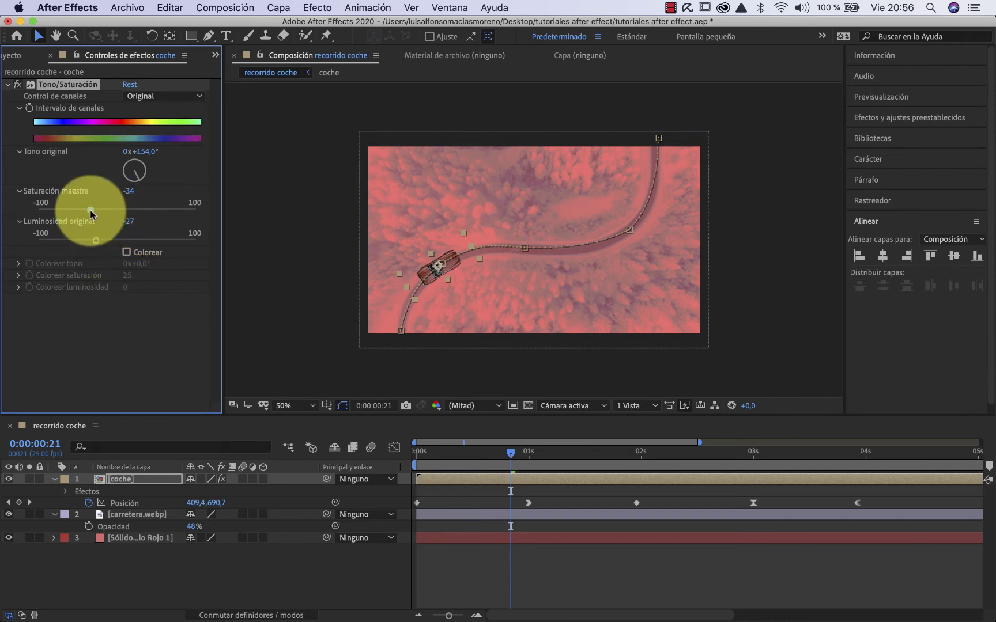
left_click_drag(90, 212, 103, 214)
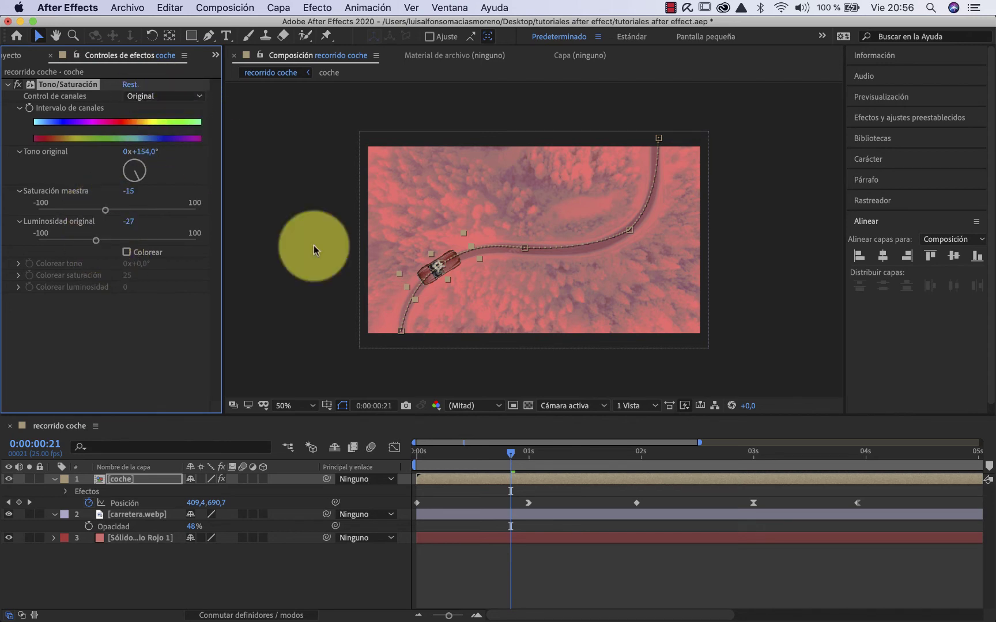
Apply the Sombra paralela effect to the coche layer and collapse its Tono/Saturación settings.
mouse_move(510, 452)
left_mouse_down()
mouse_move(444, 454)
mouse_move(523, 452)
left_mouse_up()
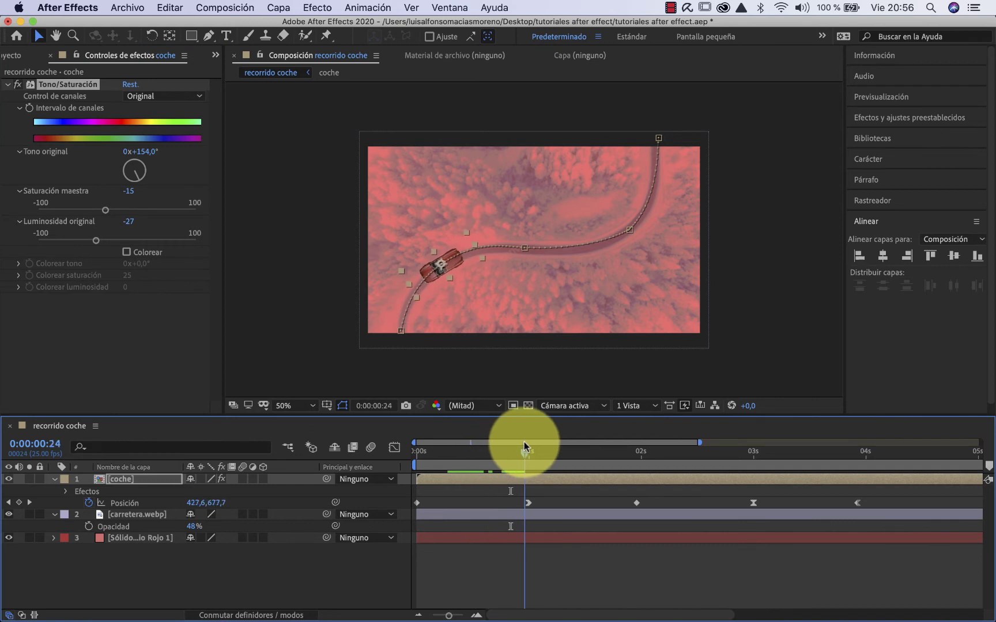
left_click(318, 8)
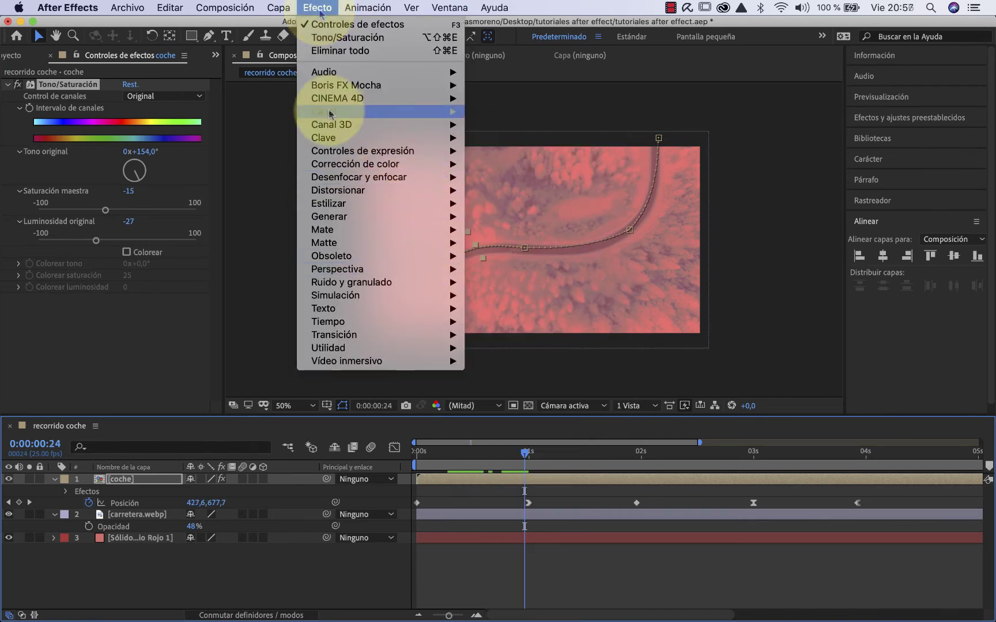
mouse_move(374, 262)
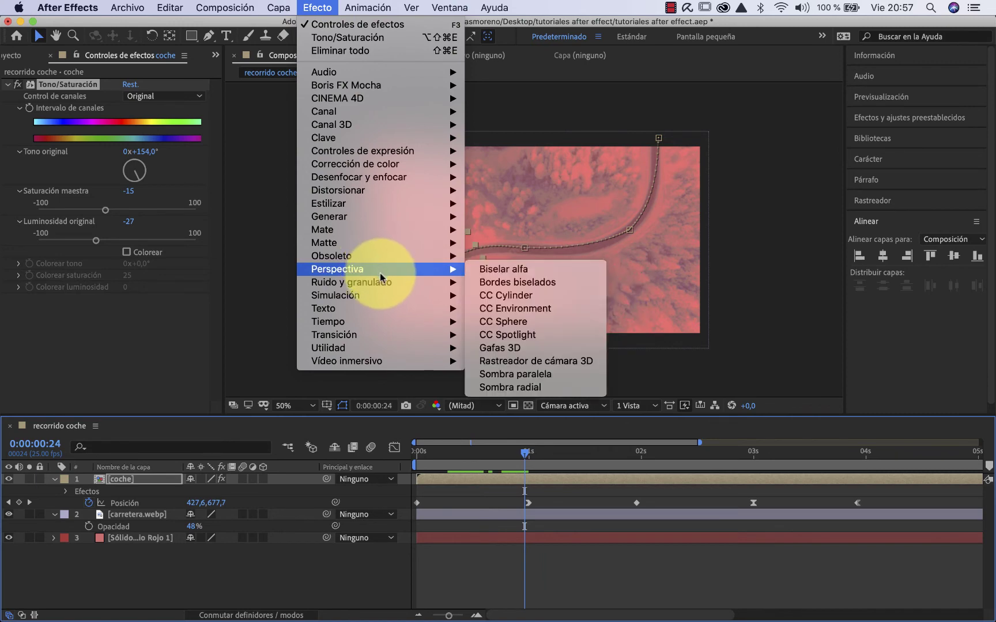
left_click(535, 375)
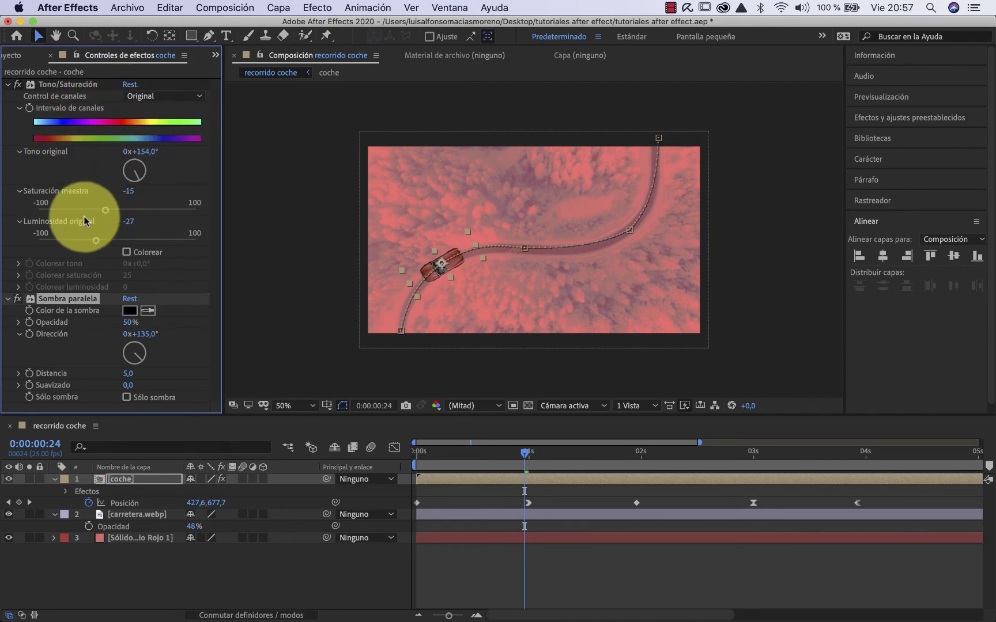
left_click(8, 85)
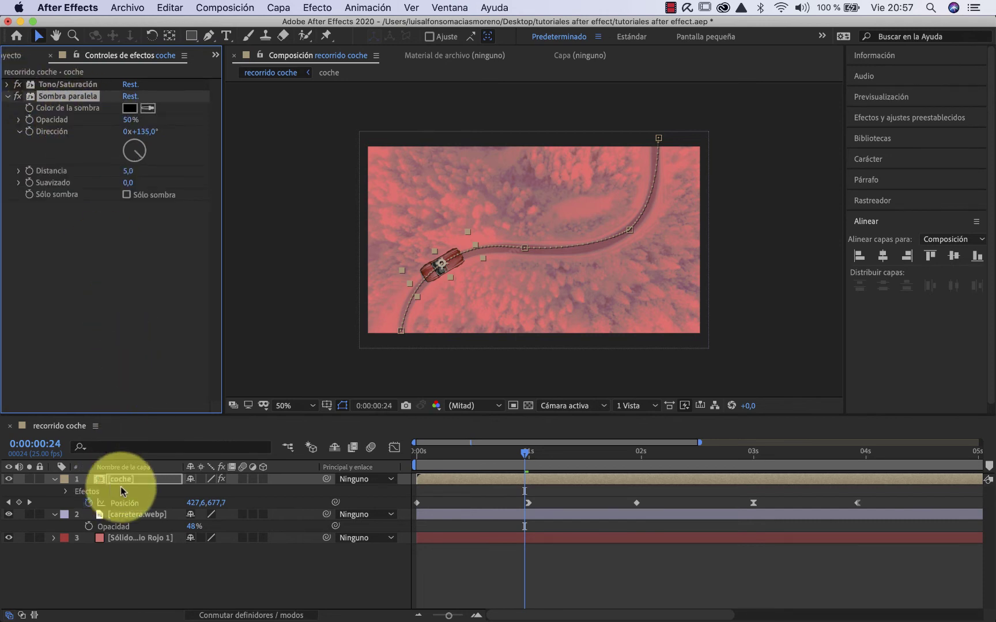
Expand the coche layer's effects in the timeline to show the Sombra paralela properties.
left_click(54, 479)
left_click(54, 480)
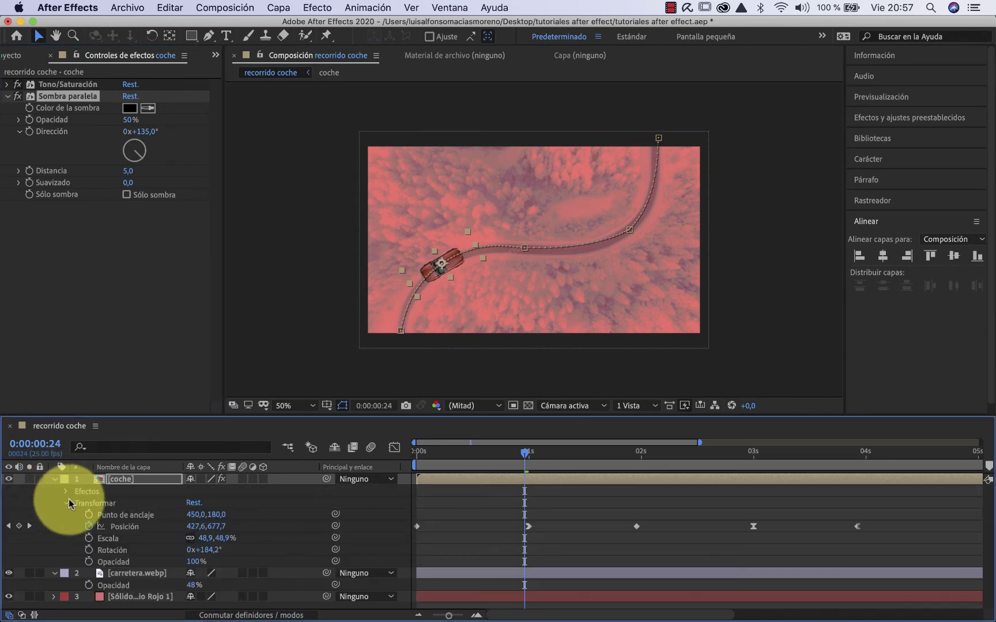
left_click(66, 490)
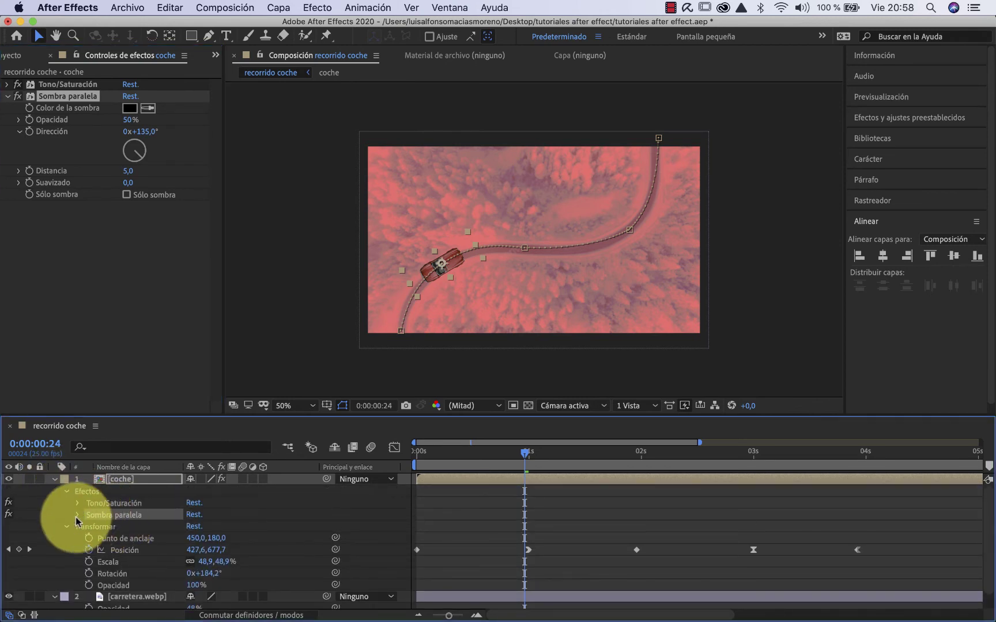
left_click(77, 515)
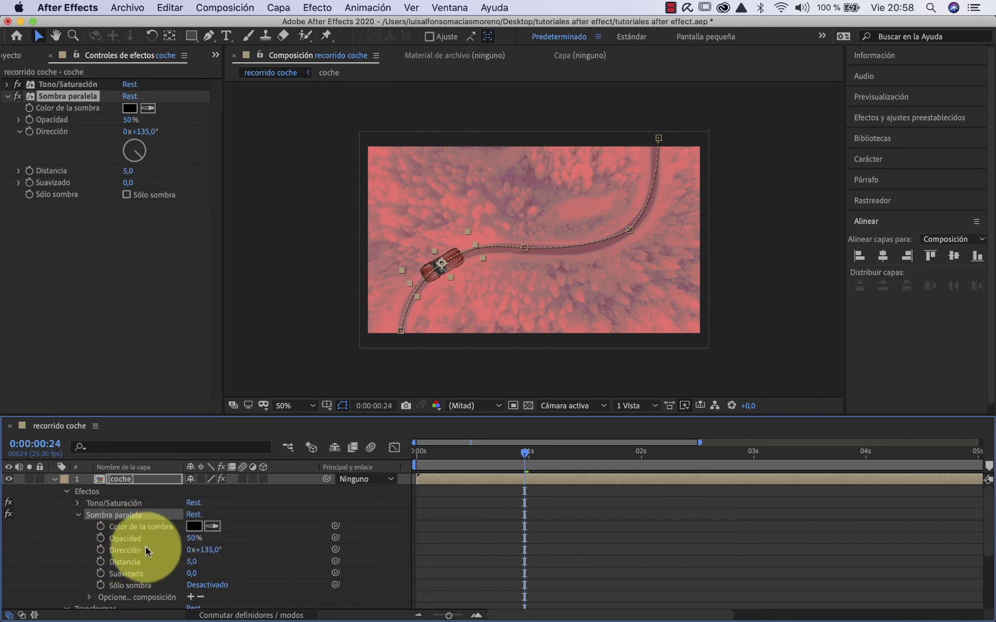
Set the car's Sombra paralela to Dirección 1x+47°, Distancia 62 and Suavizado 82.
mouse_move(138, 155)
left_mouse_down()
mouse_move(104, 144)
mouse_move(114, 132)
mouse_move(115, 159)
mouse_move(148, 171)
left_mouse_up()
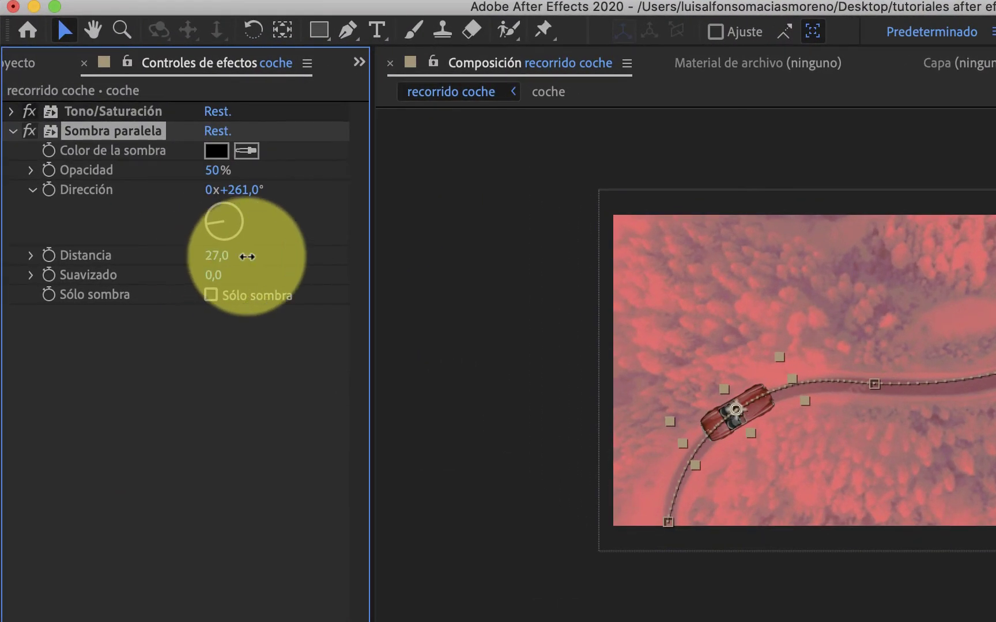
left_click_drag(247, 256, 275, 256)
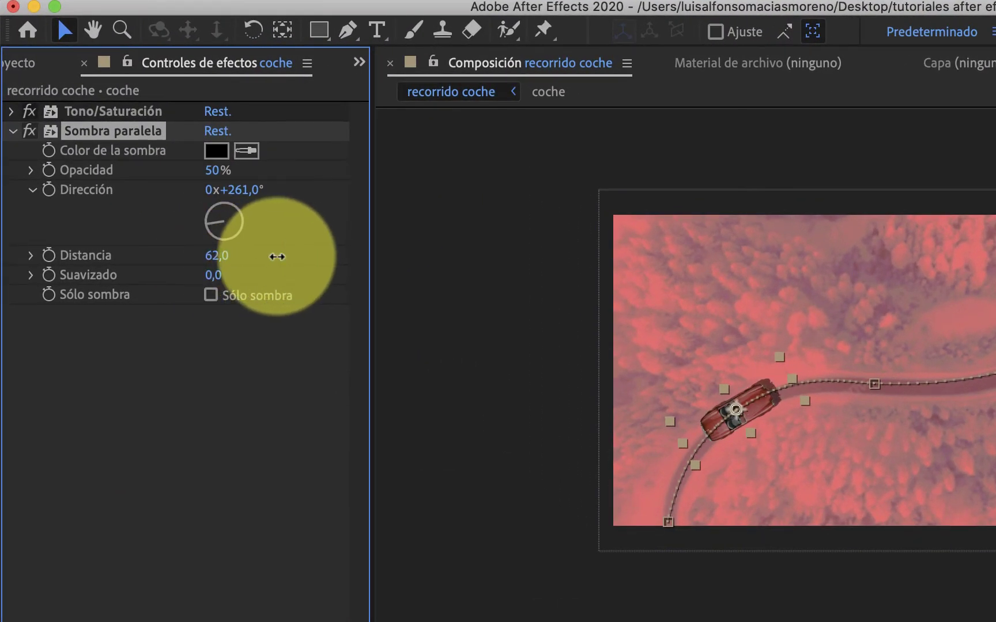
left_click(218, 221)
left_click_drag(218, 224, 251, 200)
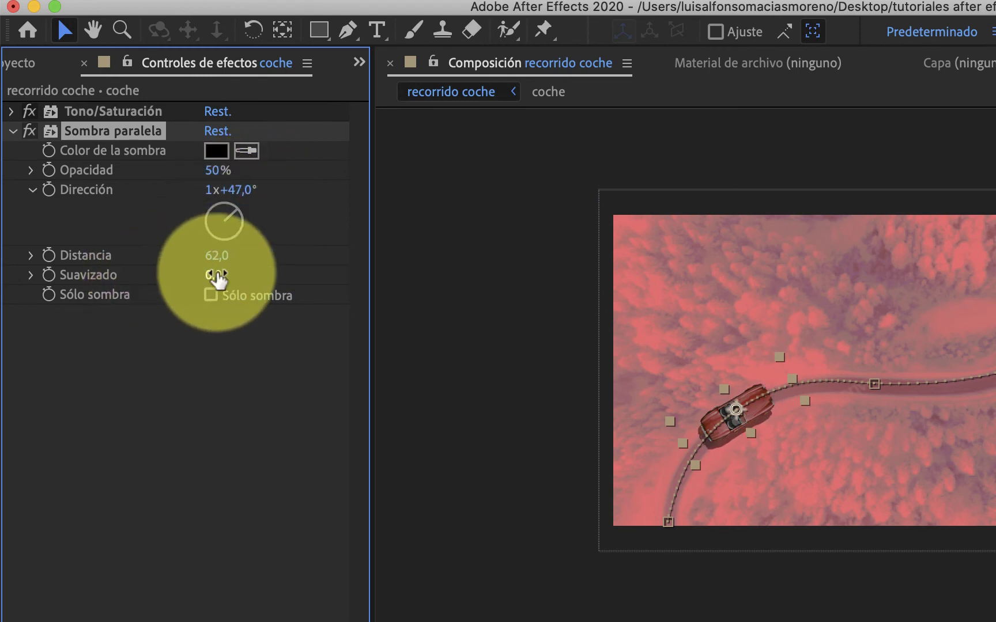
left_click_drag(214, 275, 319, 283)
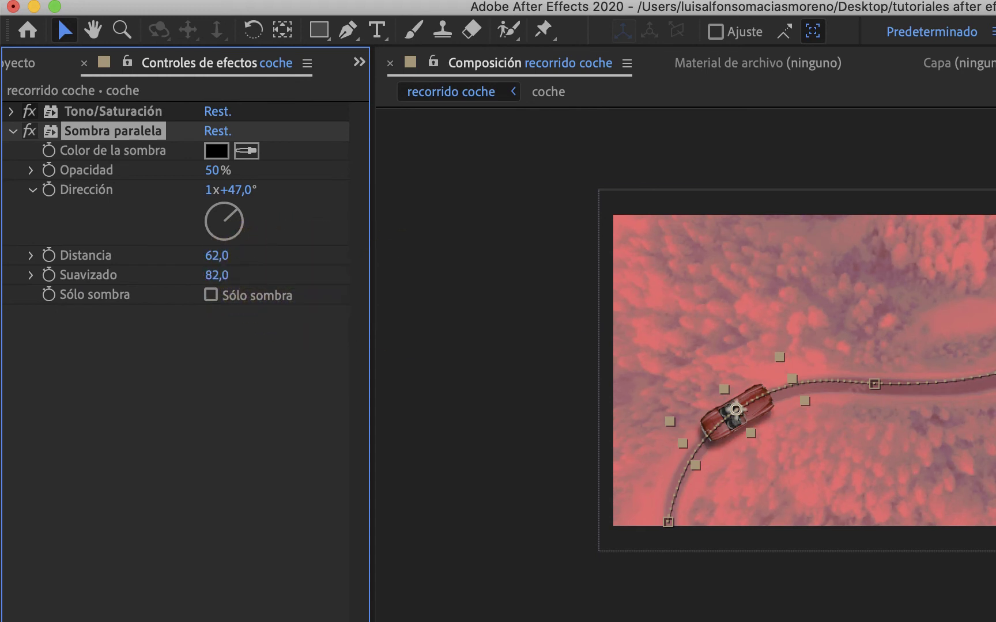
Play the recorrido coche animation from the start to check the recolored car and its shadow.
left_click_drag(527, 453, 405, 478)
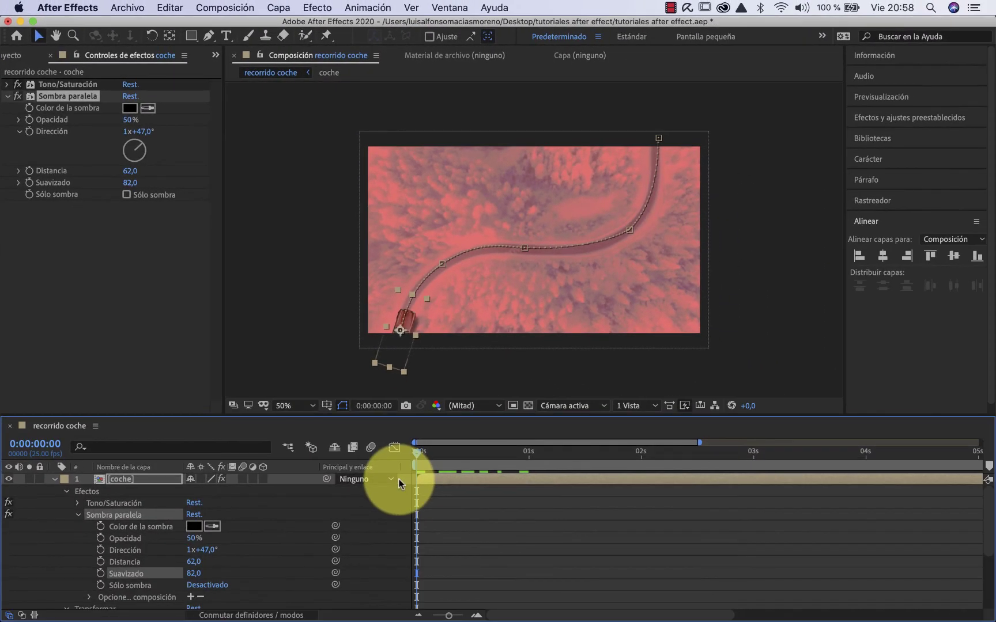
key("space")
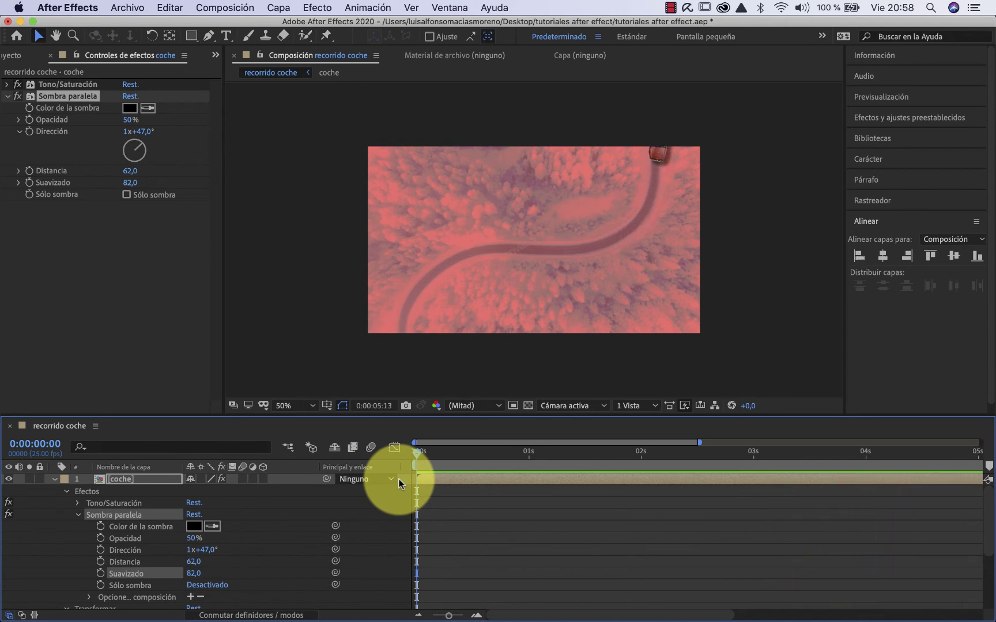
key("space")
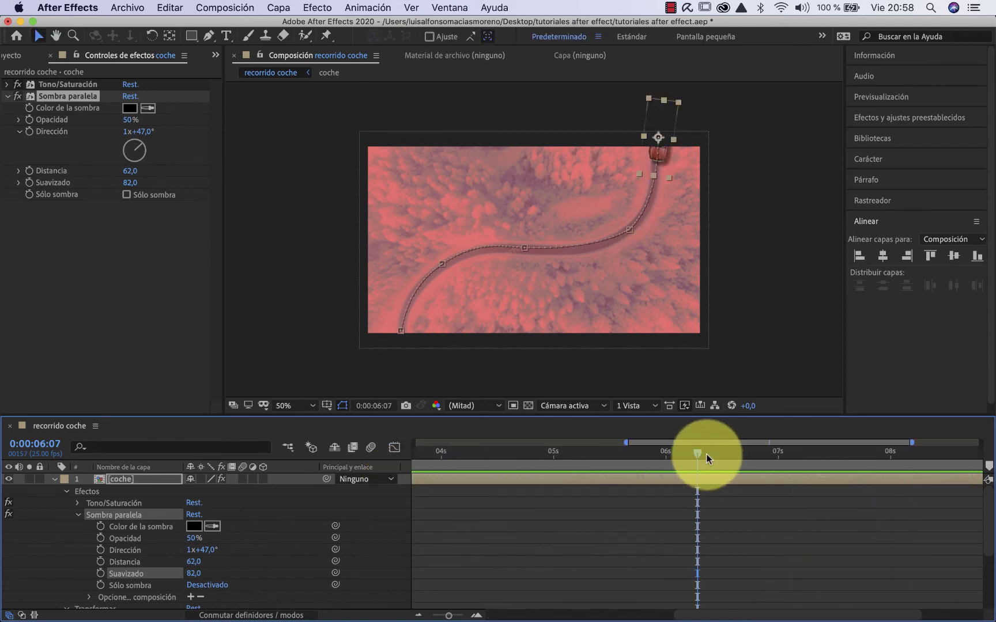
left_click_drag(700, 456, 265, 475)
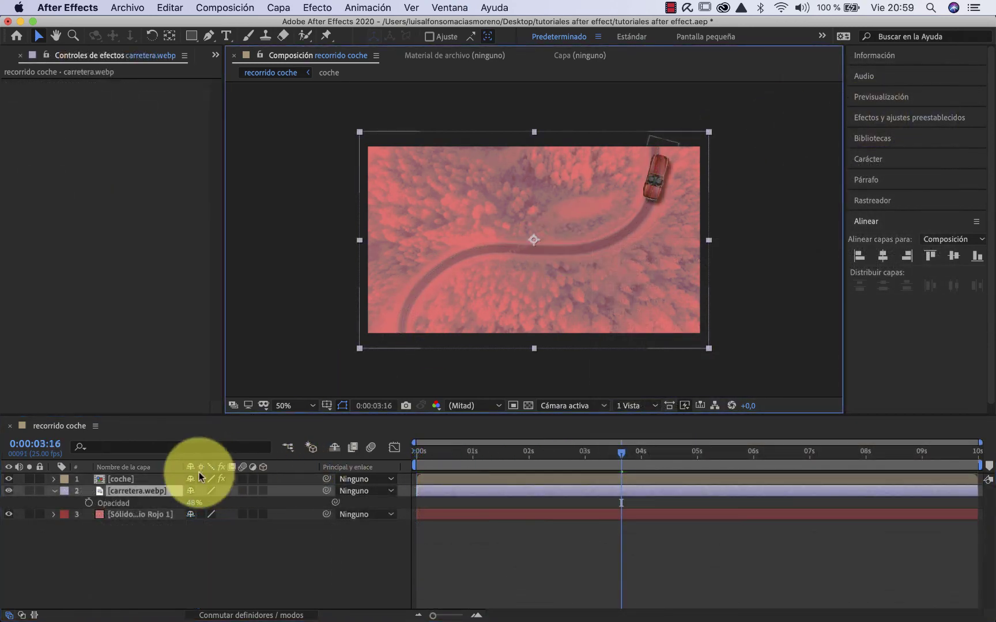
Set the carretera.webp layer's blending mode to Multiplicar and its opacity to 28%.
right_click(628, 248)
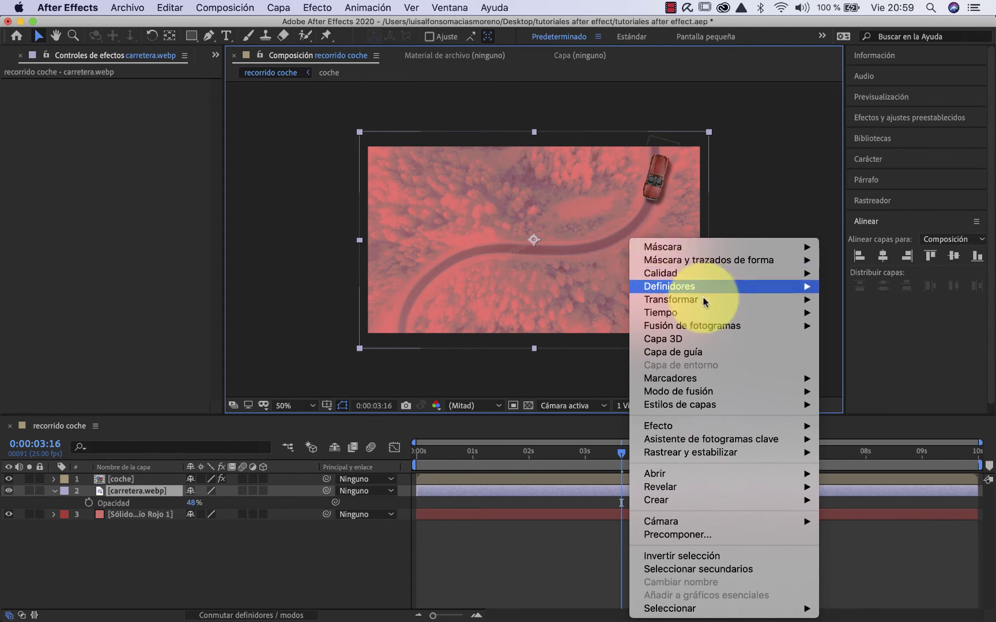
mouse_move(754, 375)
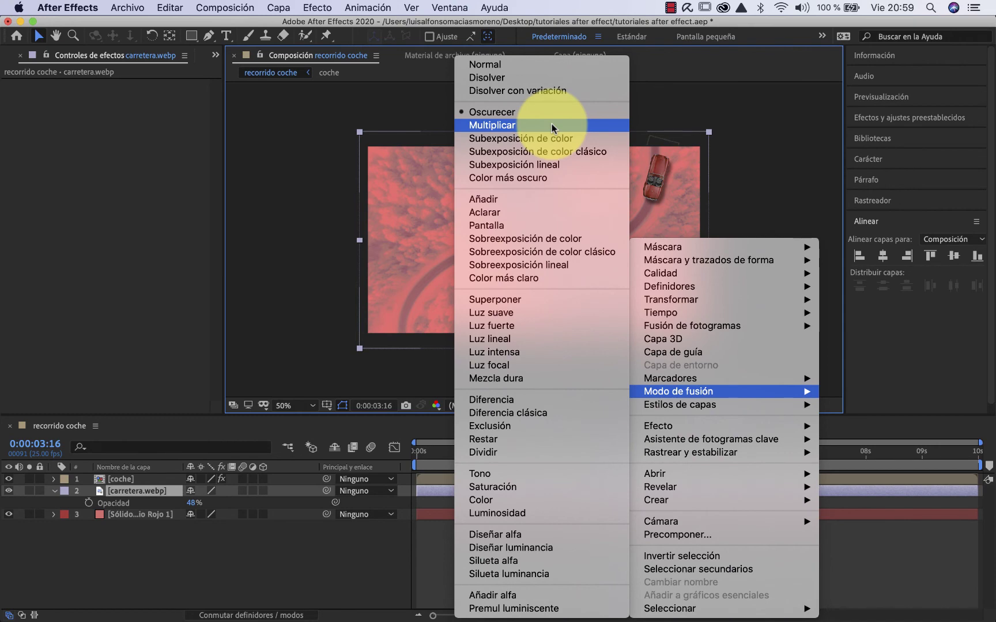
left_click(532, 126)
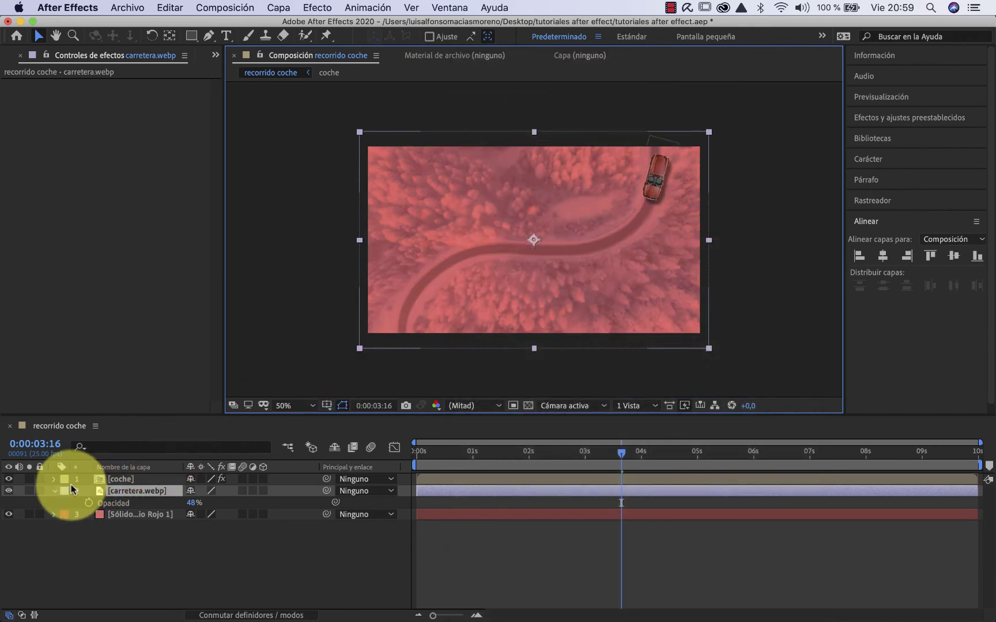
left_click_drag(194, 505, 176, 503)
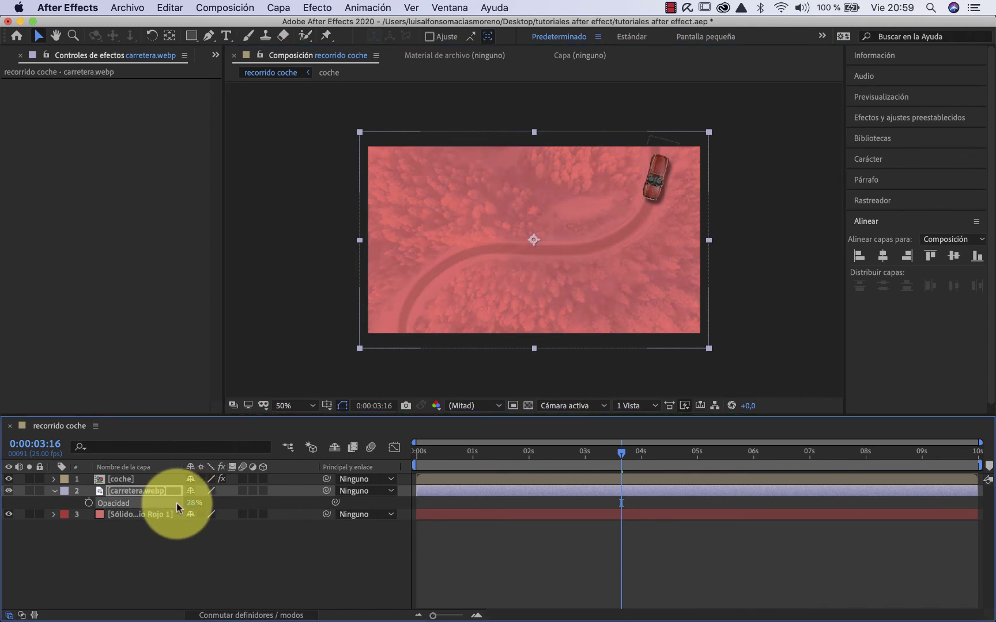
Set the coche layer's opacity to 73% and play the animation from the start to check the blend.
left_click(145, 479)
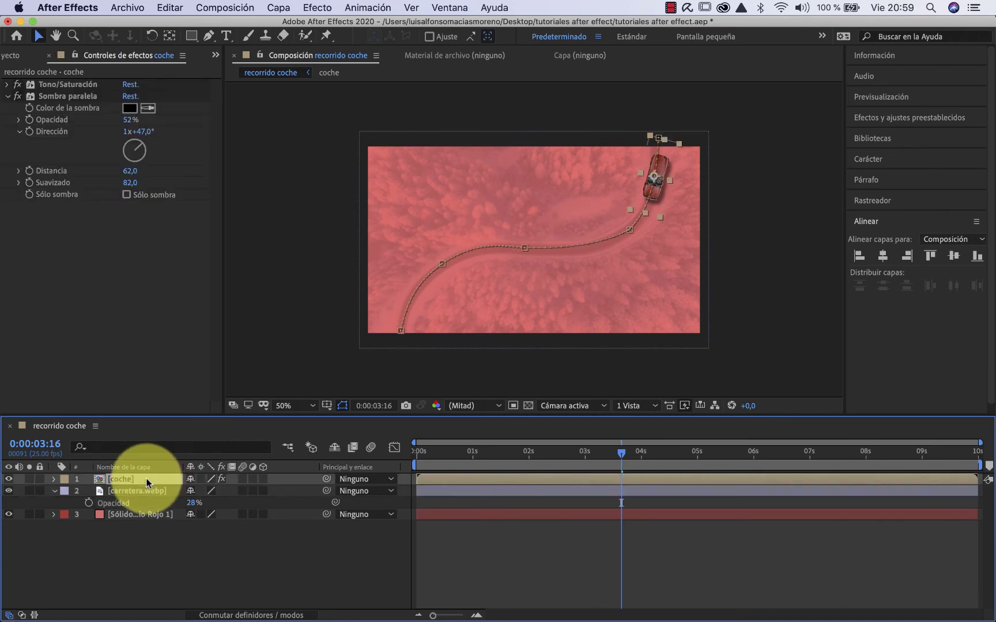
key("t")
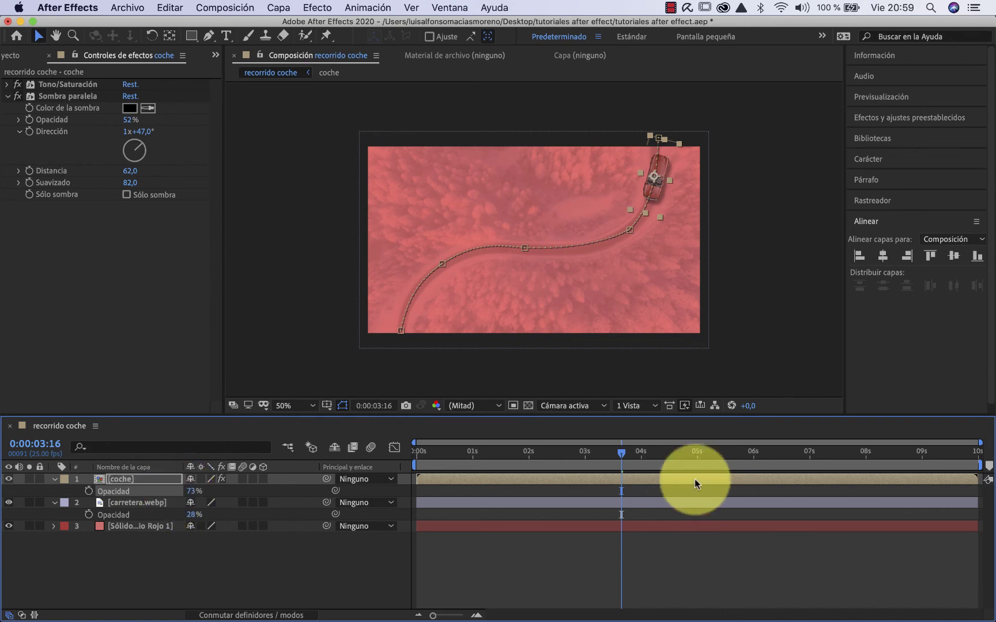
left_click_drag(621, 453, 353, 461)
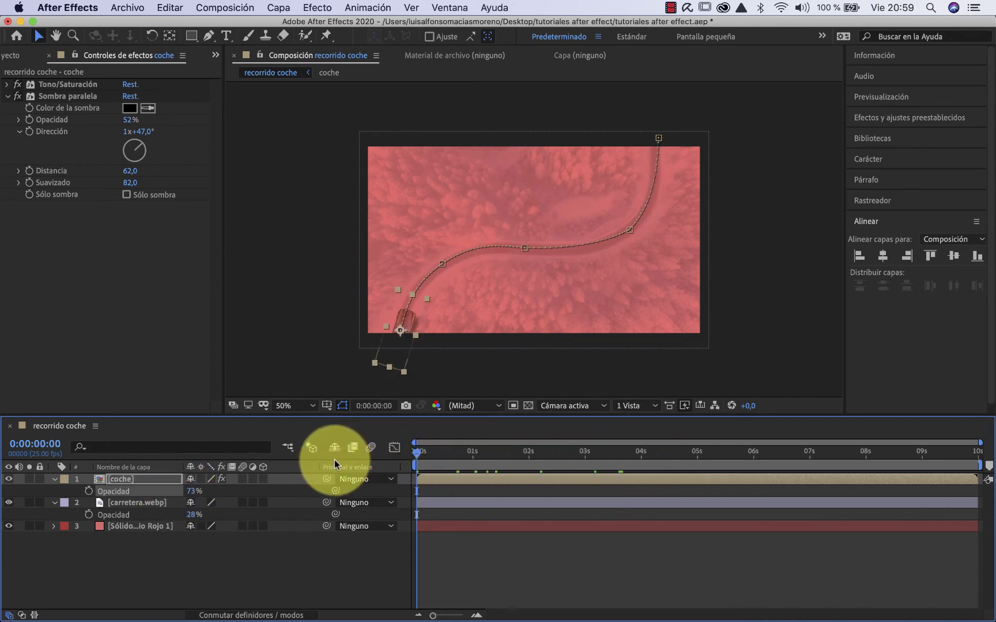
key("space")
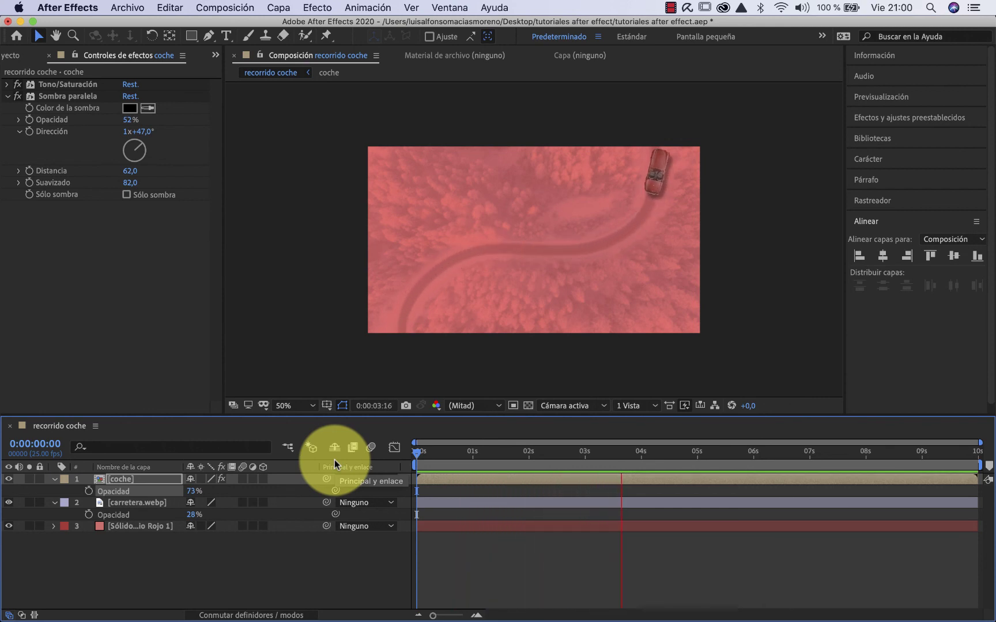
key("space")
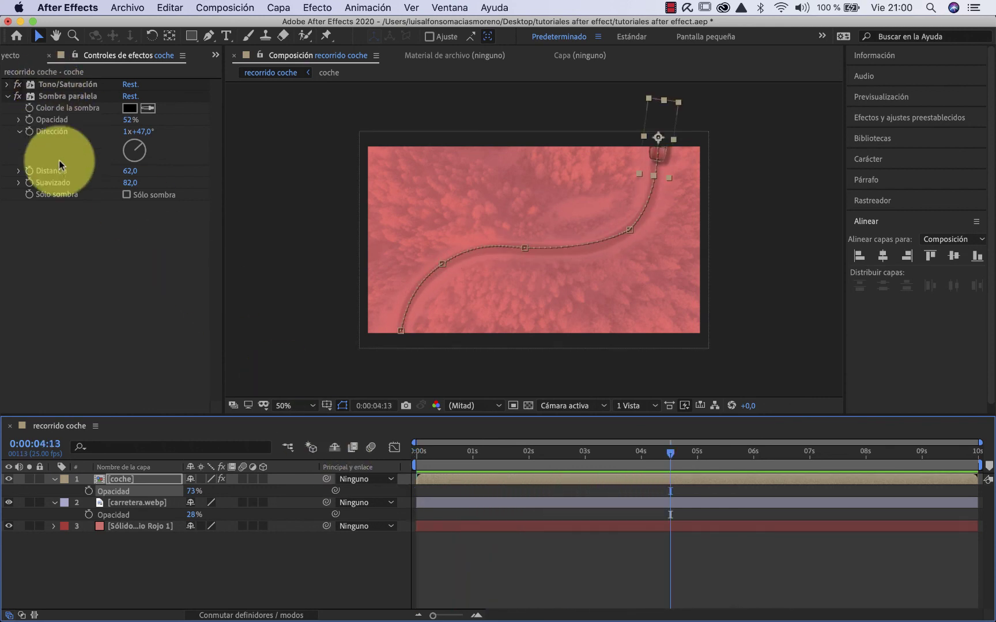
Import logo tedED.png from the archivos base folder into the project as footage.
left_click(49, 56)
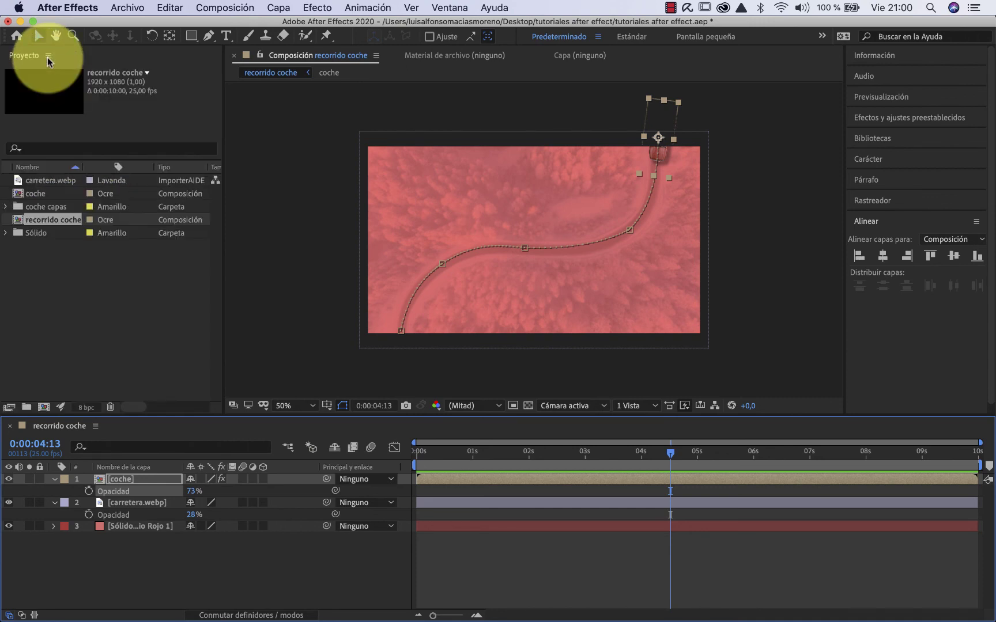
right_click(47, 283)
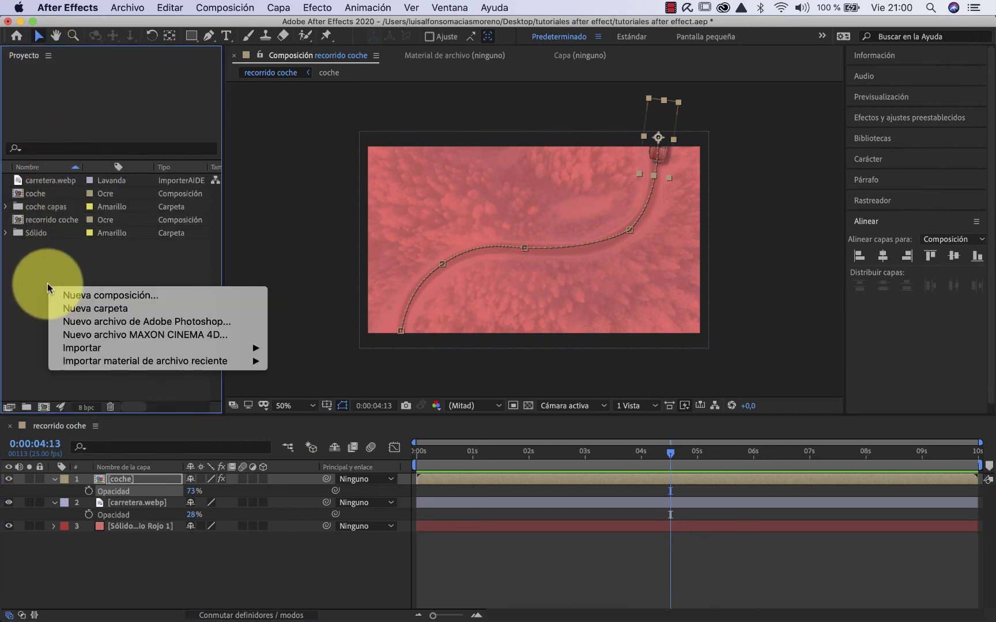
mouse_move(91, 353)
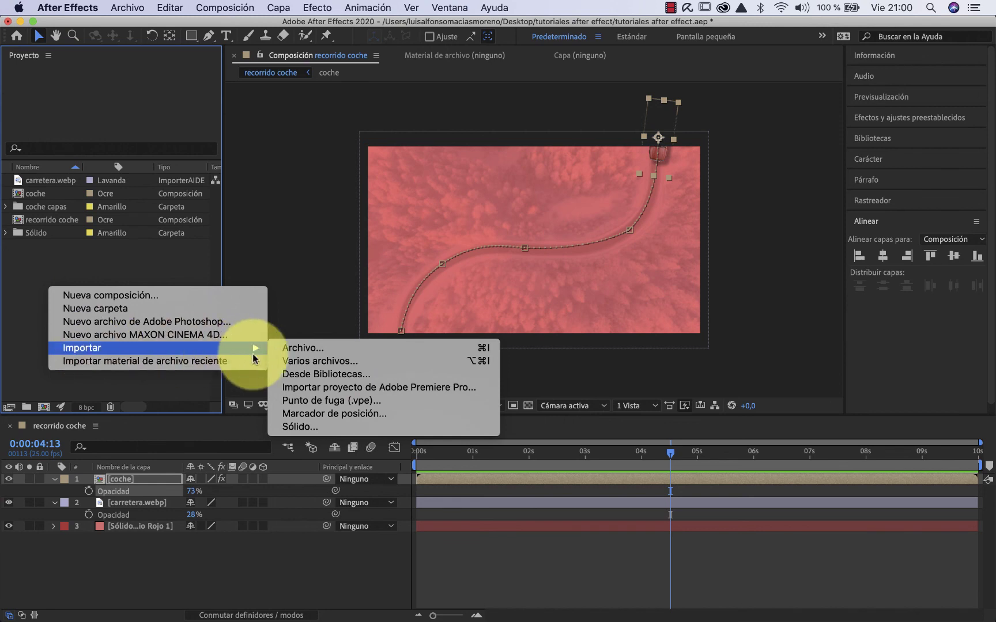
left_click(301, 348)
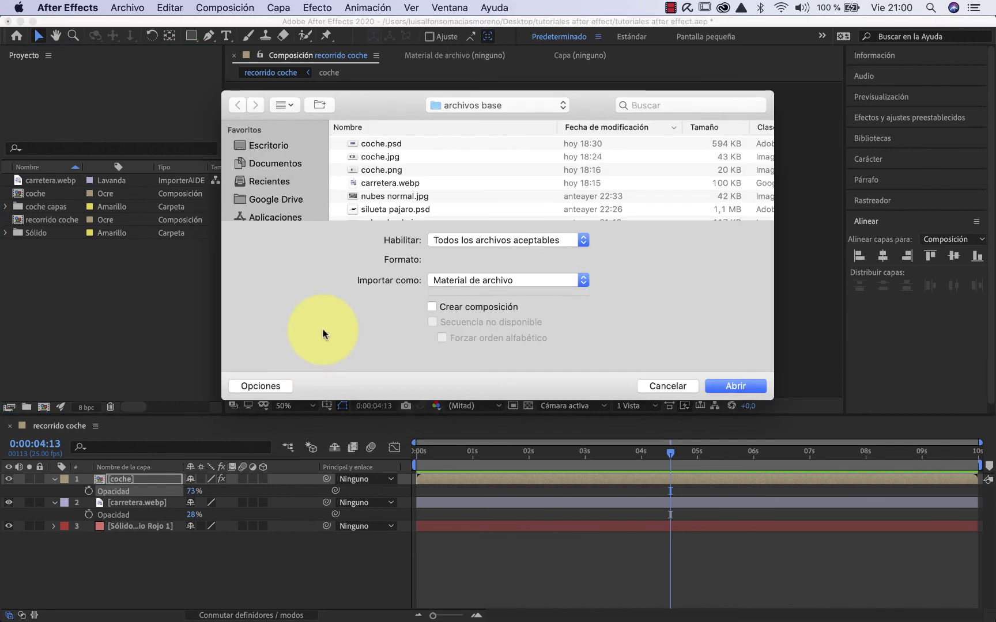
scroll(382, 187, "down", 5)
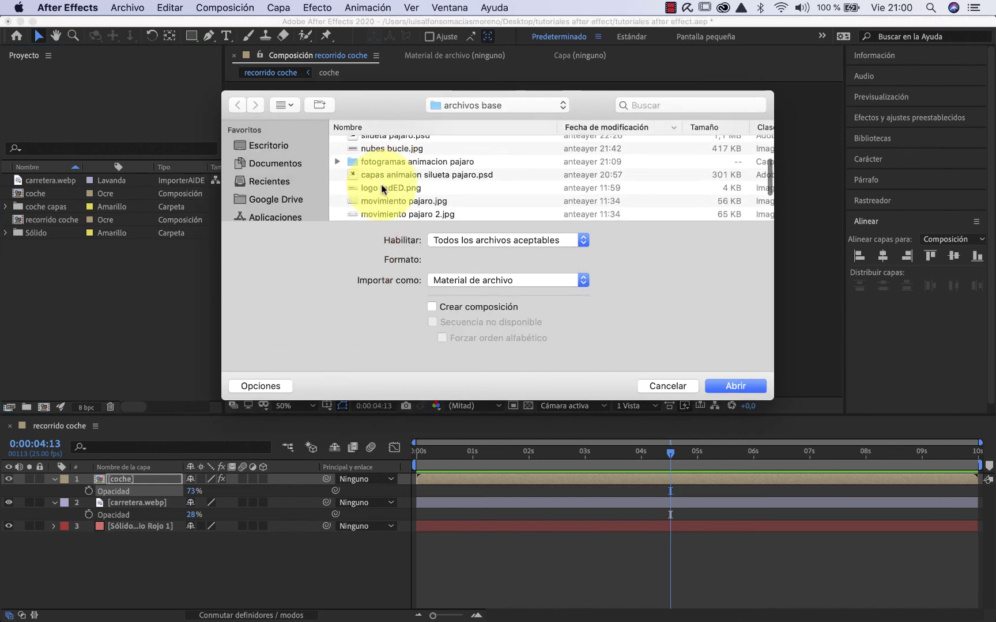
left_click(369, 188)
left_click(734, 385)
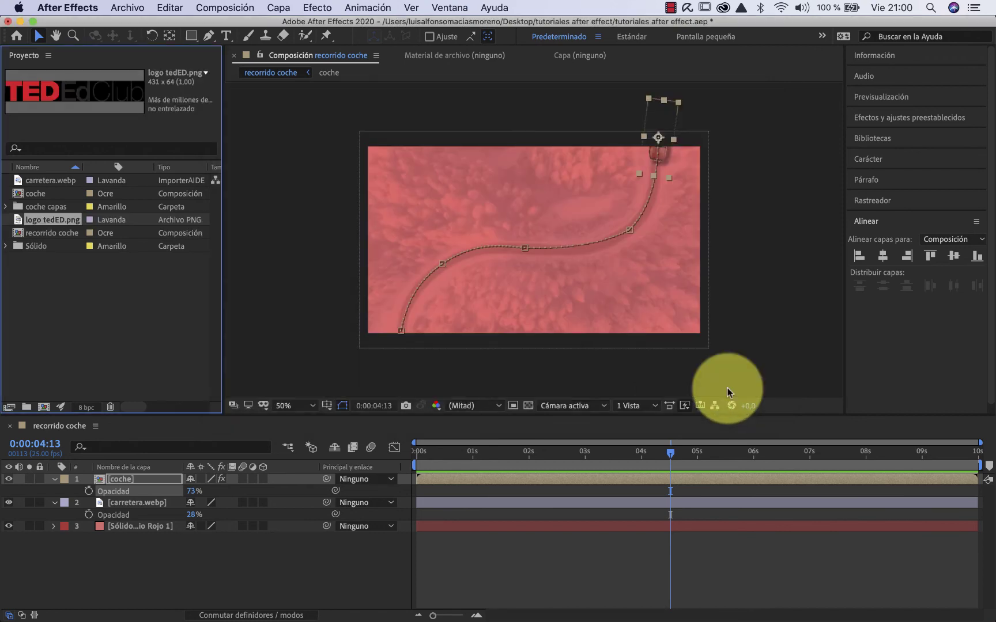
Place logo tedED.png in the recorrido coche composition slightly above the middle and centre it horizontally.
left_click_drag(6, 214, 582, 218)
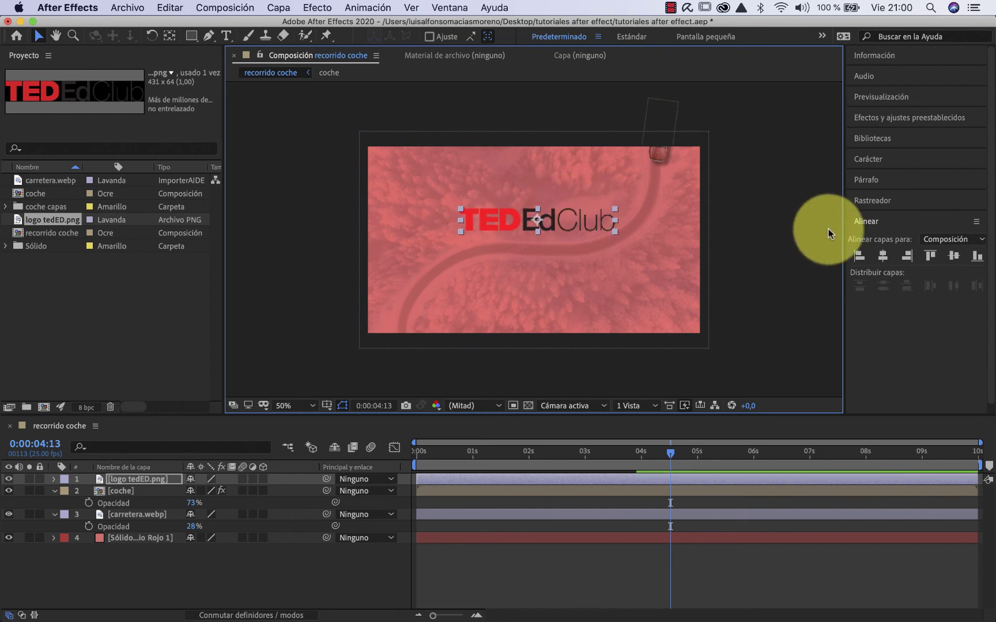
left_click(857, 257)
left_click(882, 257)
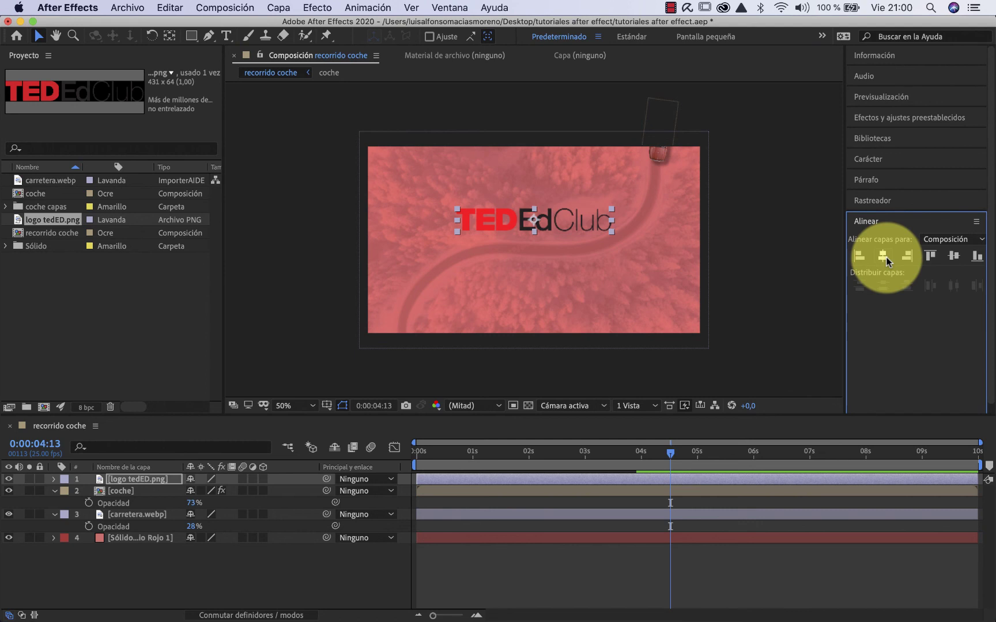
left_click(728, 257)
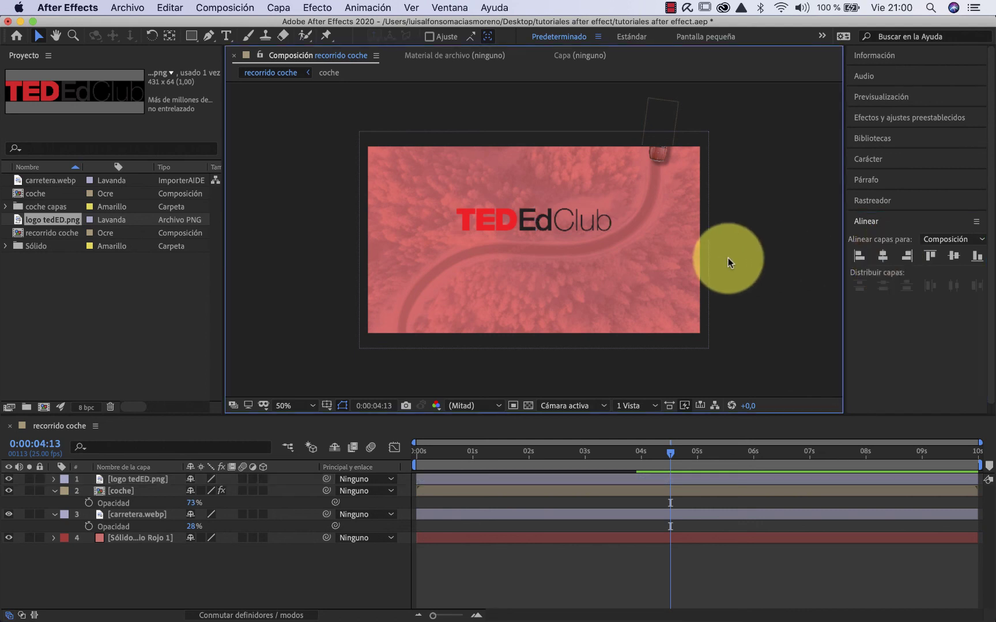
Add the text "IES Sierra la Calera" just below the TED-Ed Club logo.
left_click(227, 36)
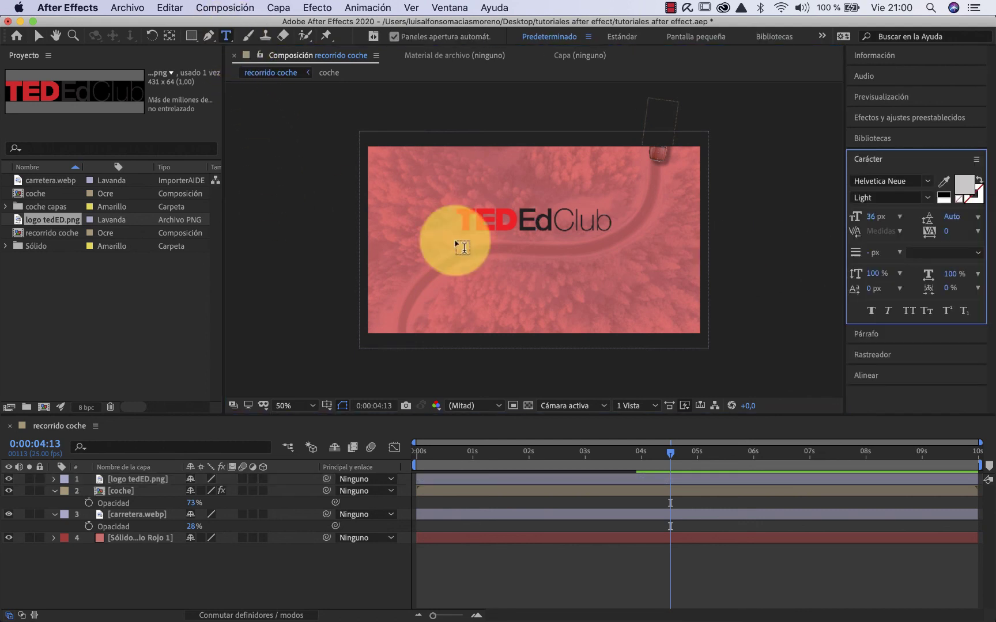
left_click(479, 251)
type("IES Sierra la Calera")
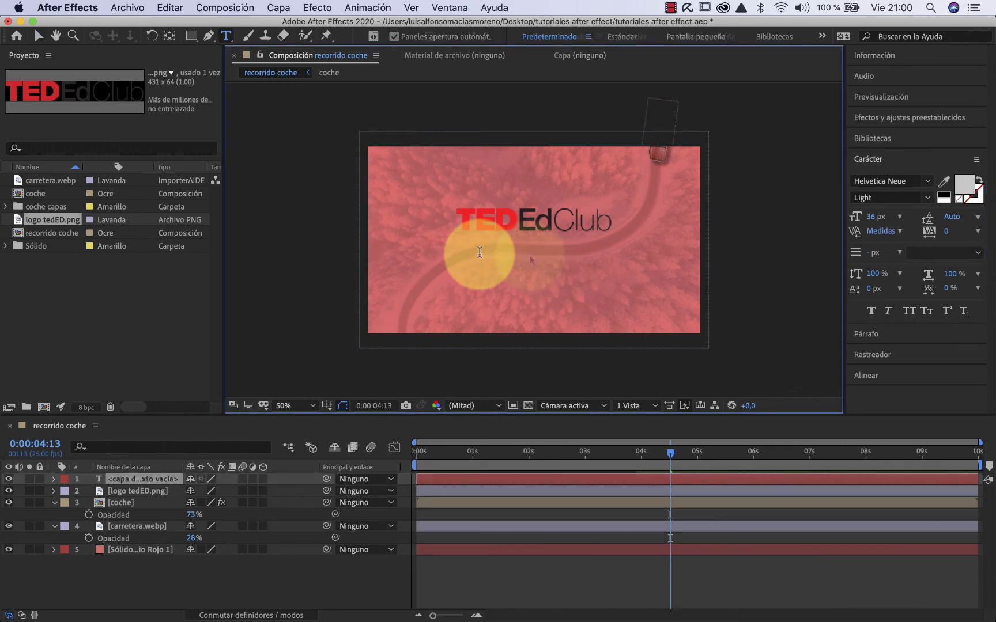
key("Escape")
key("v")
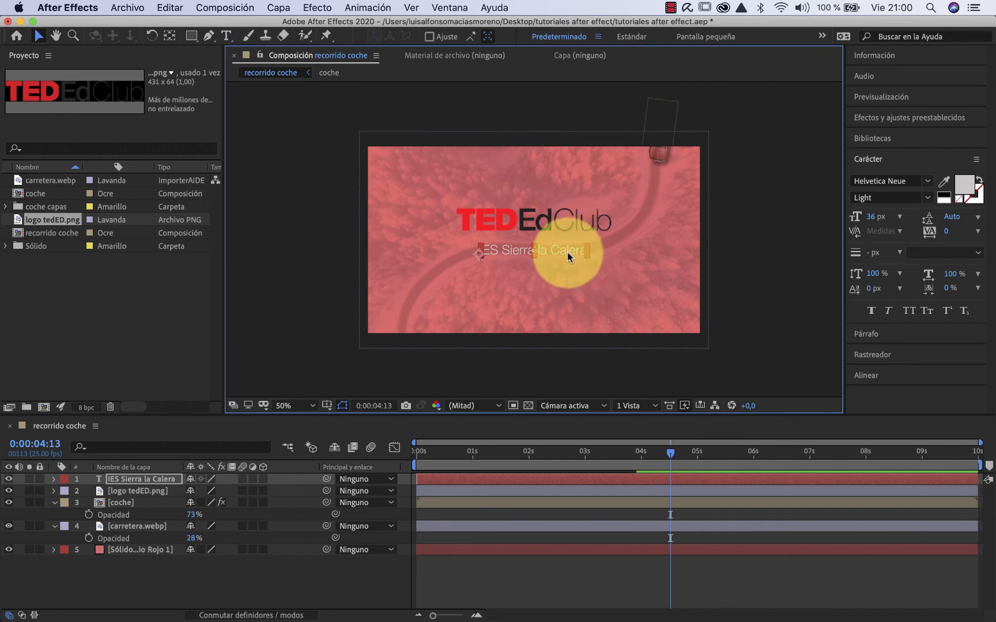
Move the IES Sierra la Calera text up closer to the logo and centre it horizontally in the composition.
left_click_drag(567, 252, 566, 246)
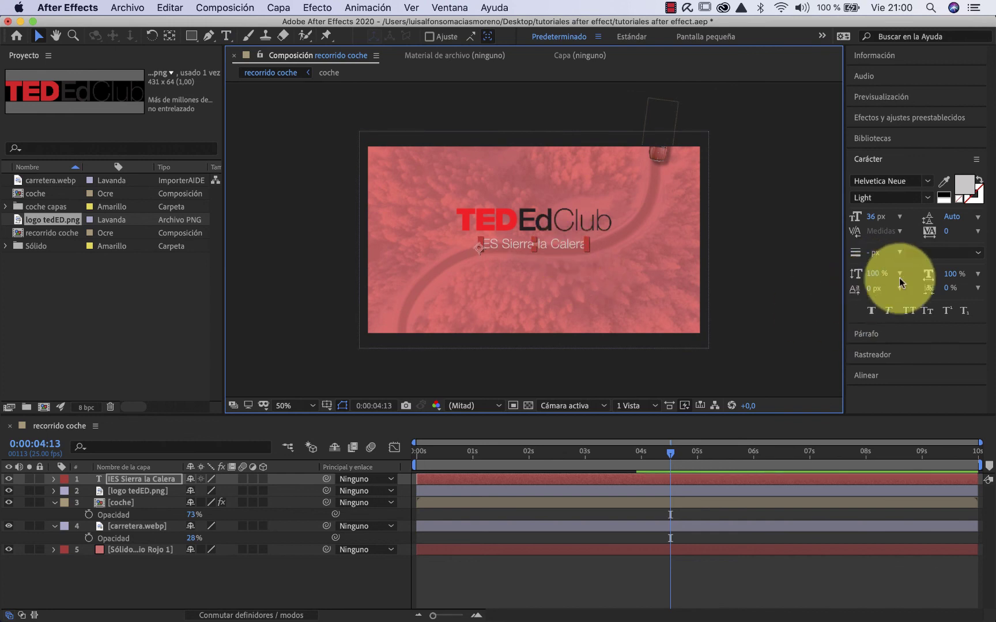
left_click(900, 379)
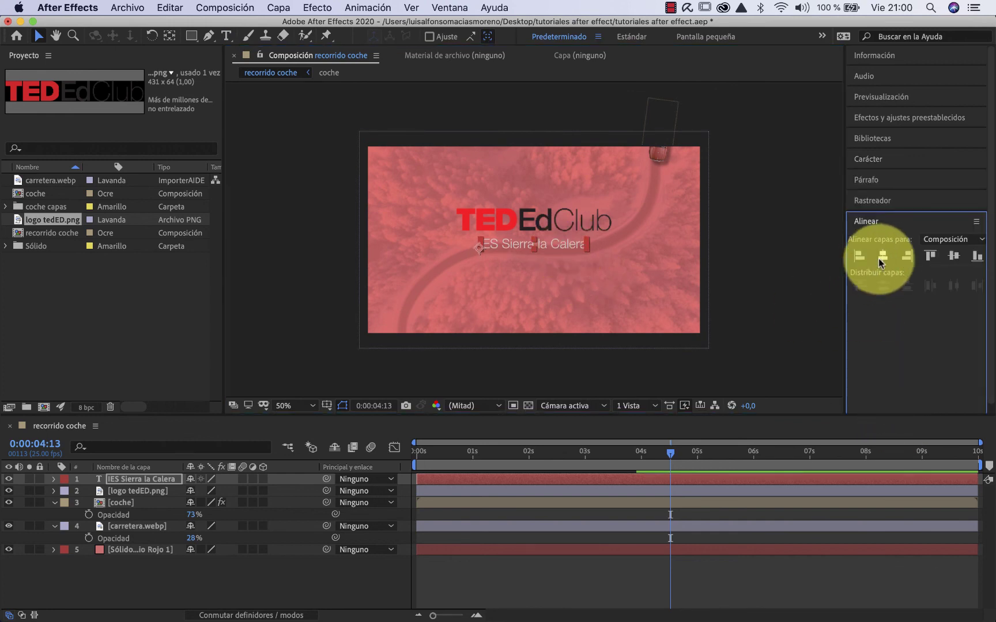
left_click(746, 269)
Play the recorrido coche animation from the start to review the car's movement with the logo and text.
left_click_drag(973, 458, 253, 553)
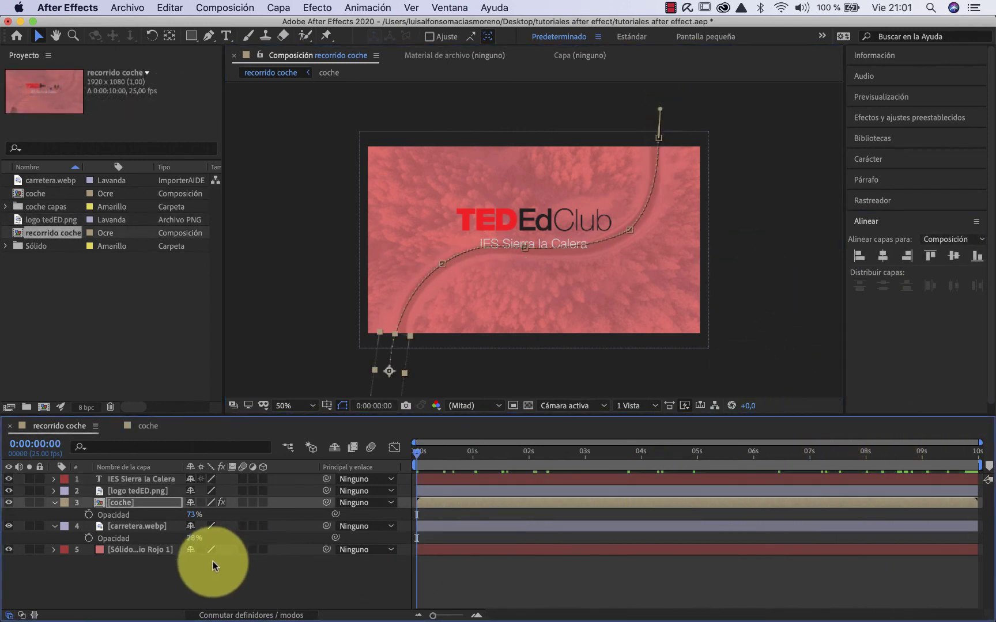
key("space")
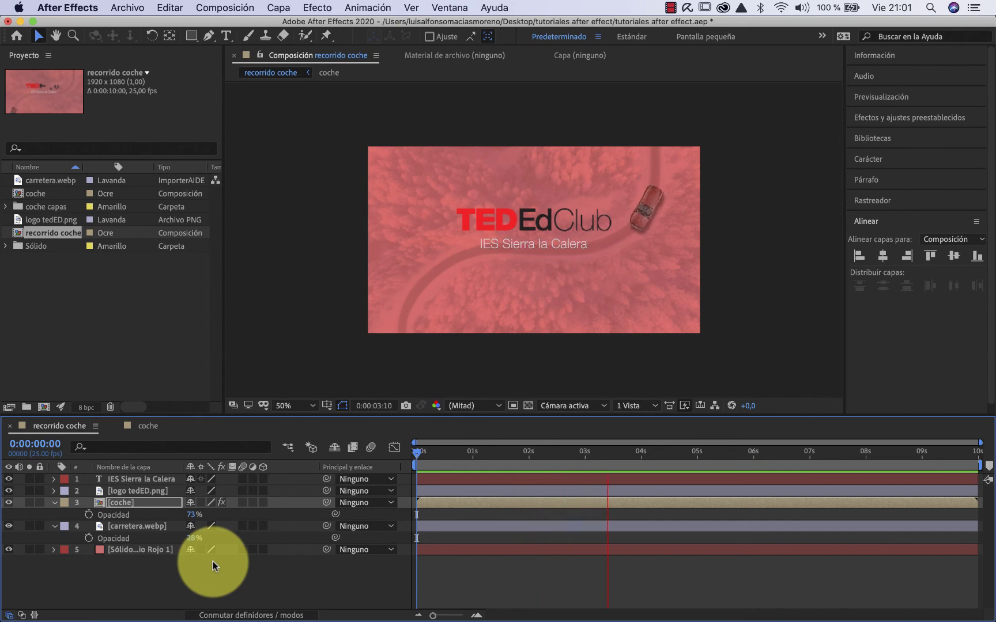
key("space")
key("space")
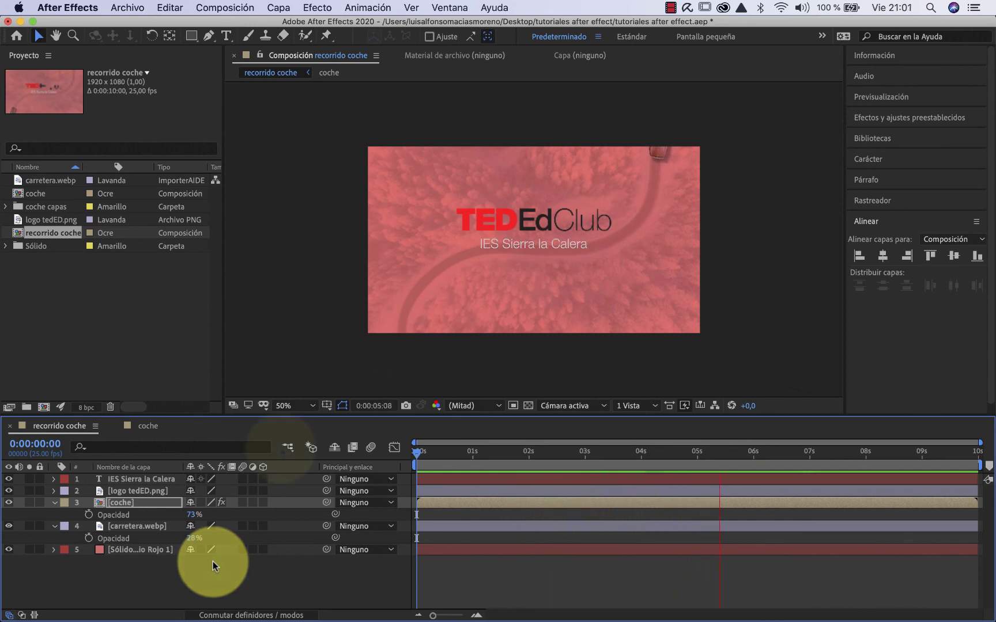